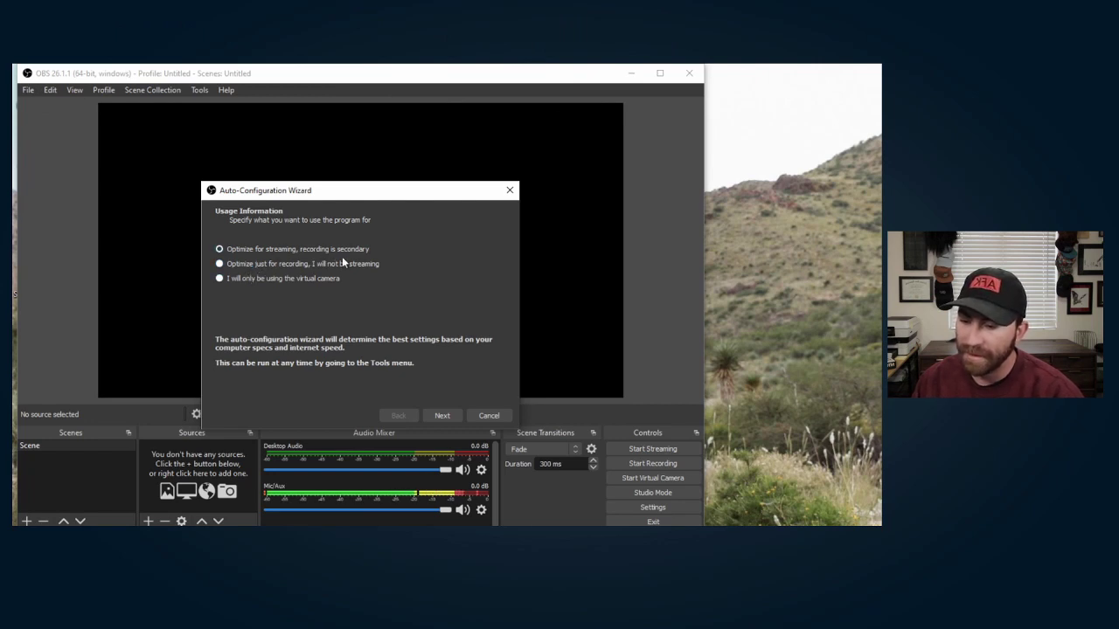
Optimize the auto-configuration for streaming, with a 1280x720 base canvas resolution and 30 FPS.
{"action": "left_click", "coordinate": [442, 415]}
{"action": "left_click", "coordinate": [386, 251]}
{"action": "left_click", "coordinate": [385, 251]}
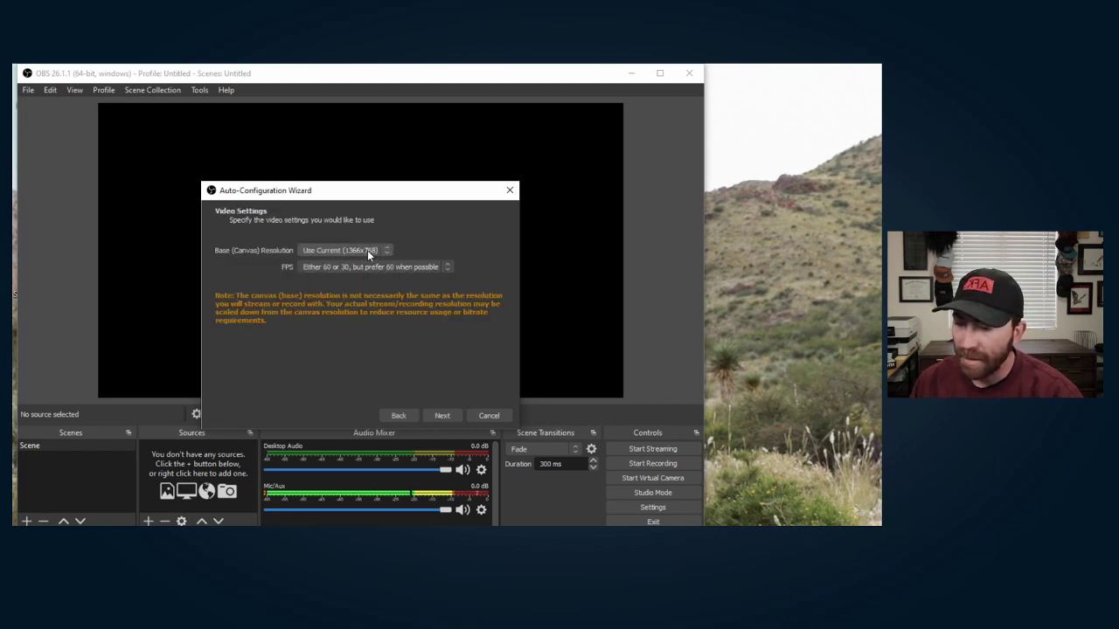
{"action": "left_click", "coordinate": [367, 250]}
{"action": "left_click", "coordinate": [334, 283]}
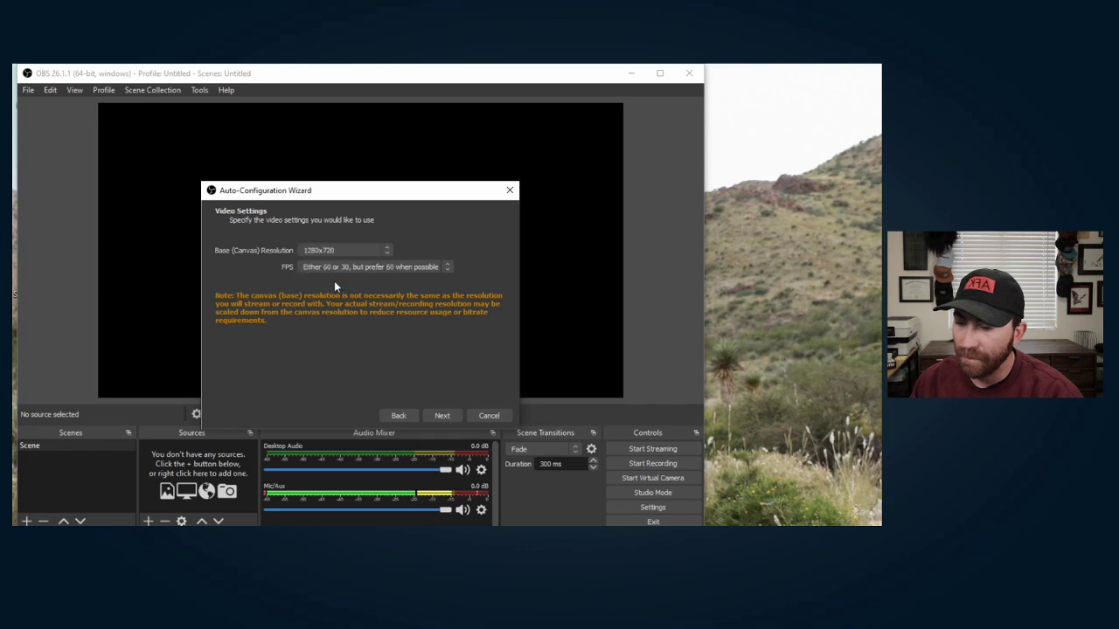
{"action": "left_click", "coordinate": [444, 267]}
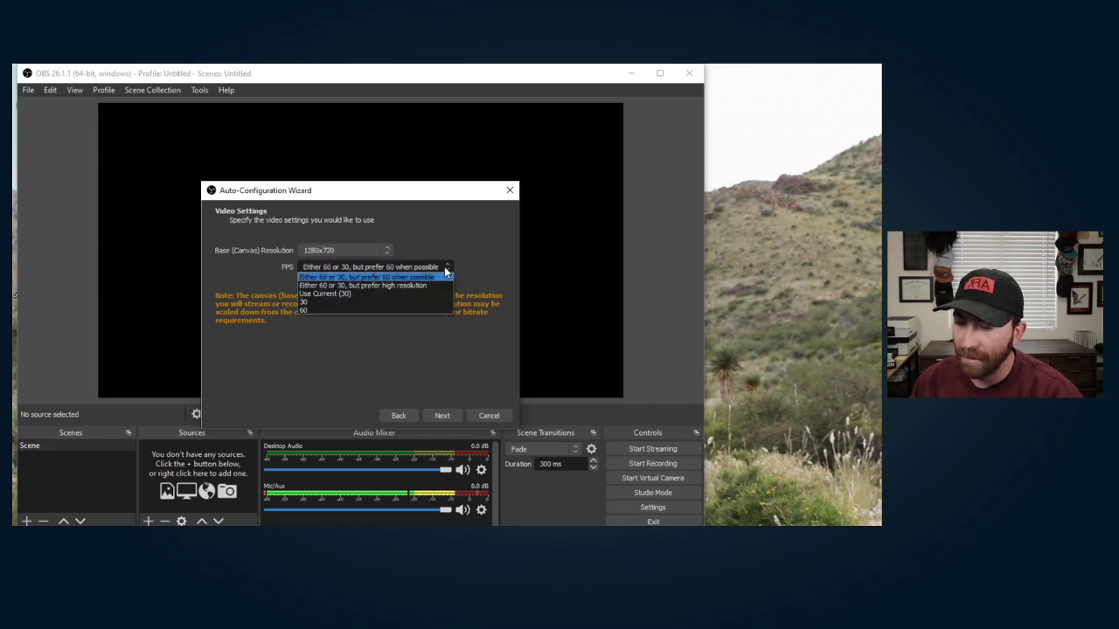
{"action": "left_click", "coordinate": [363, 298]}
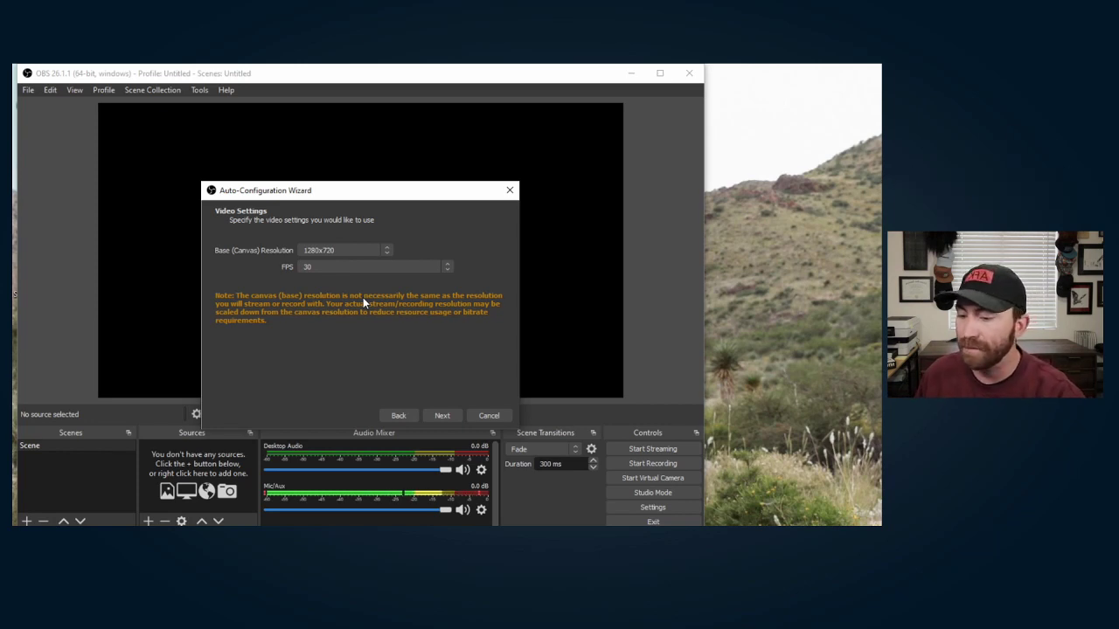
{"action": "left_click", "coordinate": [443, 415]}
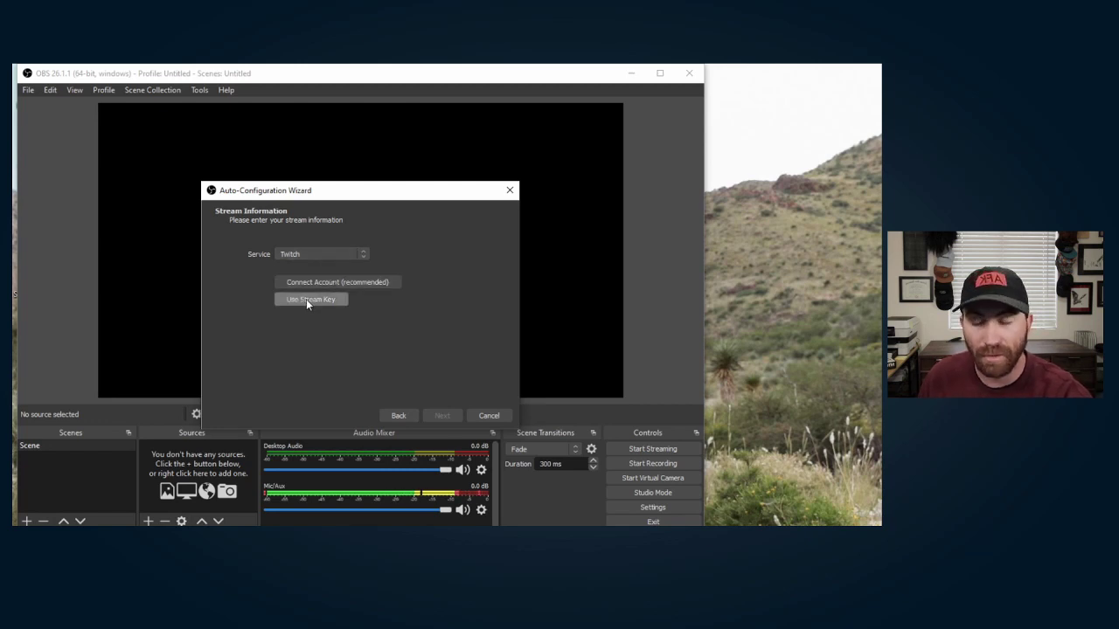
Connect the Twitch account, run the bandwidth test with hardware encoding preferred, and apply the recommended settings.
{"action": "left_click", "coordinate": [329, 281]}
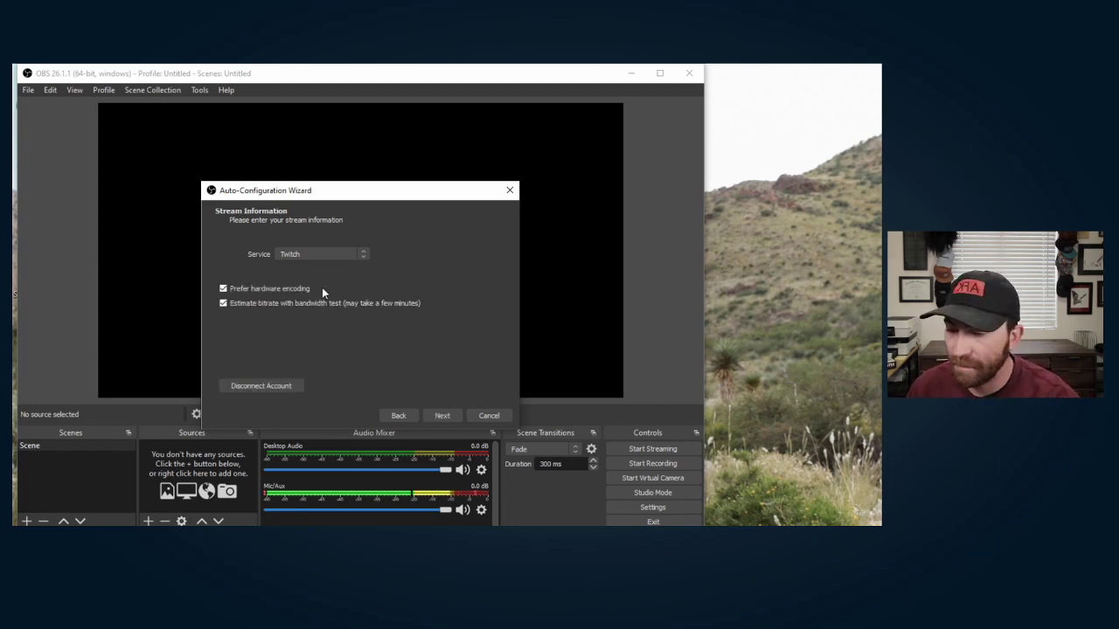
{"action": "mouse_move", "coordinate": [284, 287]}
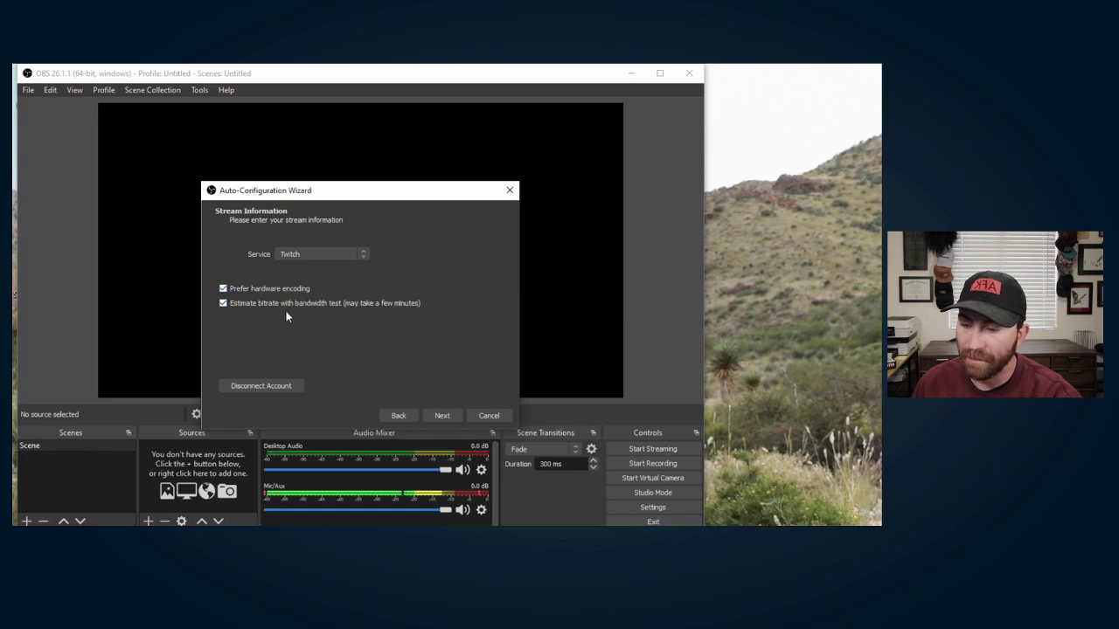
{"action": "left_click", "coordinate": [446, 418]}
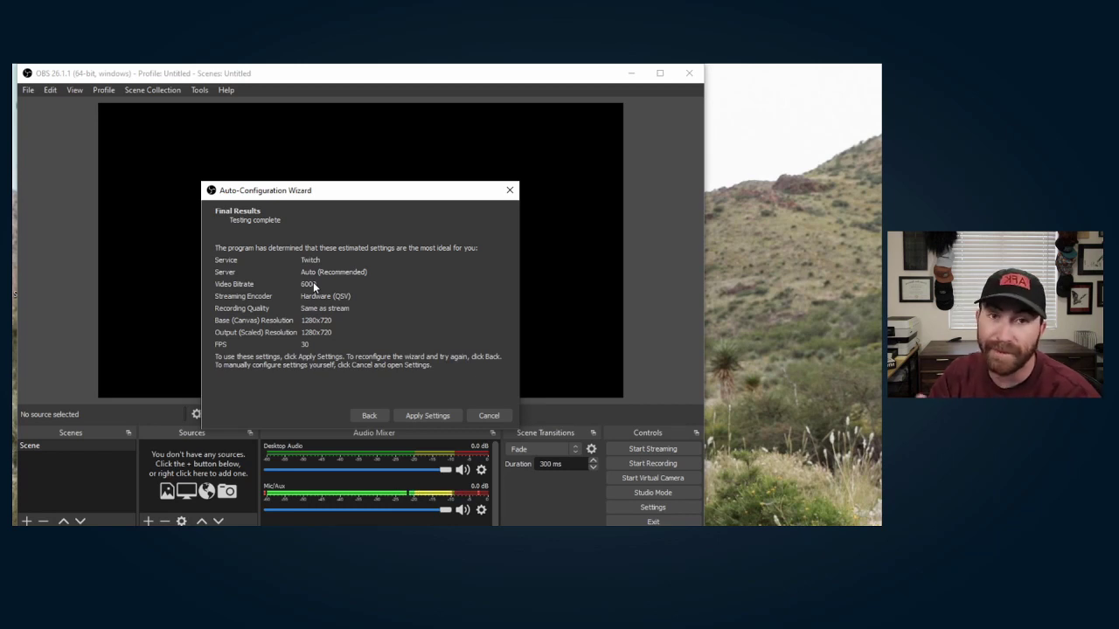
{"action": "left_click", "coordinate": [423, 420]}
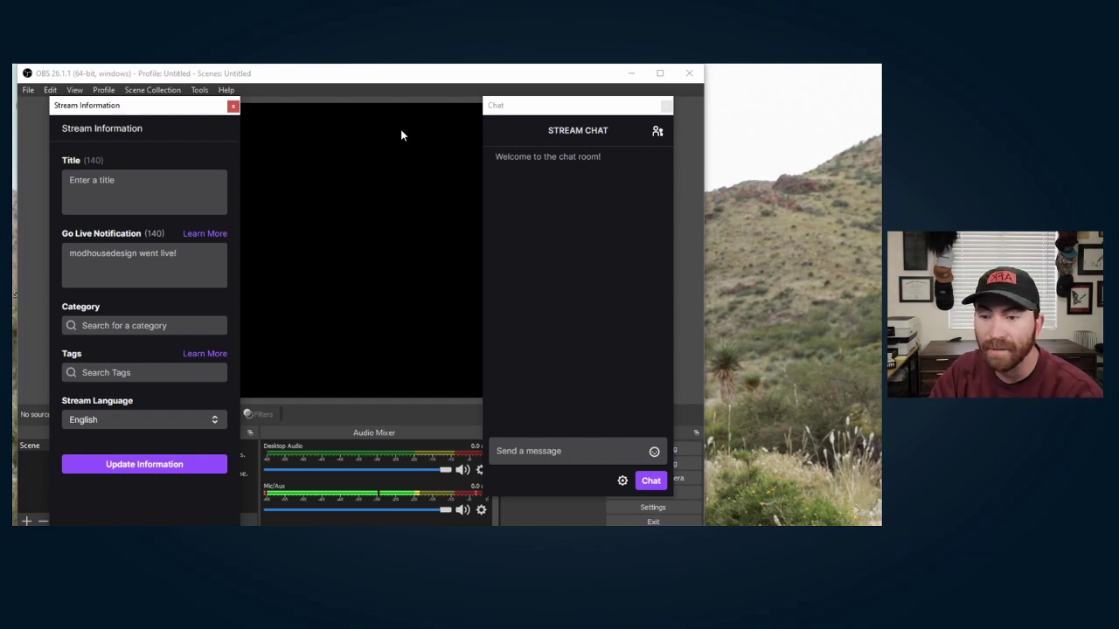
Maximize the OBS window and dock the Twitch Stats pane beside the stream chat.
{"action": "left_click", "coordinate": [660, 72]}
{"action": "left_click", "coordinate": [69, 85]}
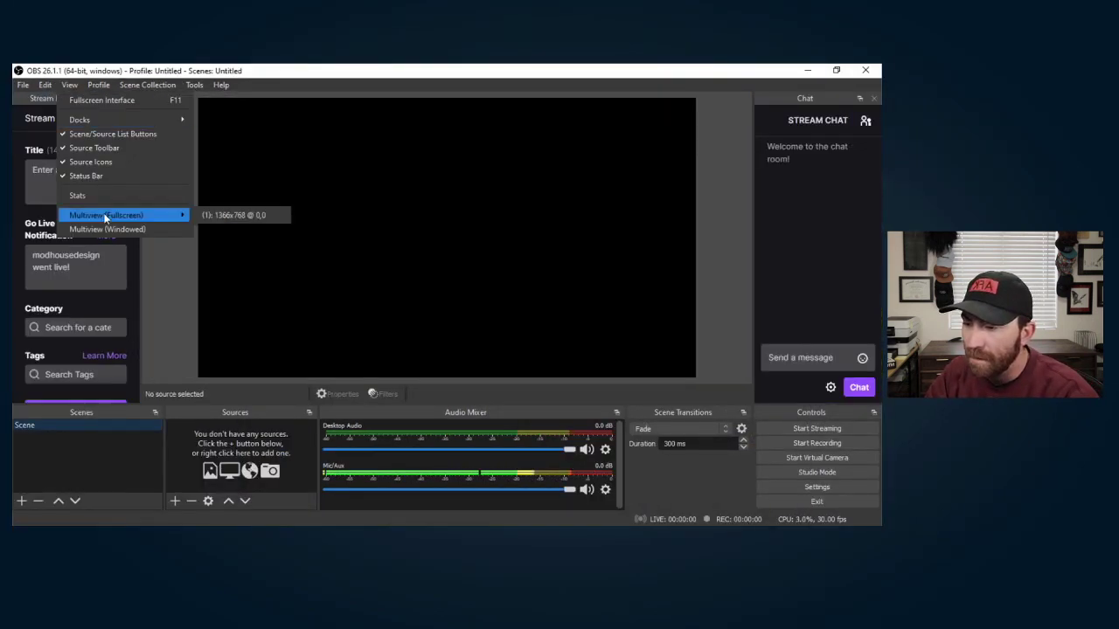
{"action": "mouse_move", "coordinate": [88, 114]}
{"action": "left_click", "coordinate": [238, 285]}
{"action": "left_click_drag", "start_coordinate": [437, 226], "coordinate": [843, 288]}
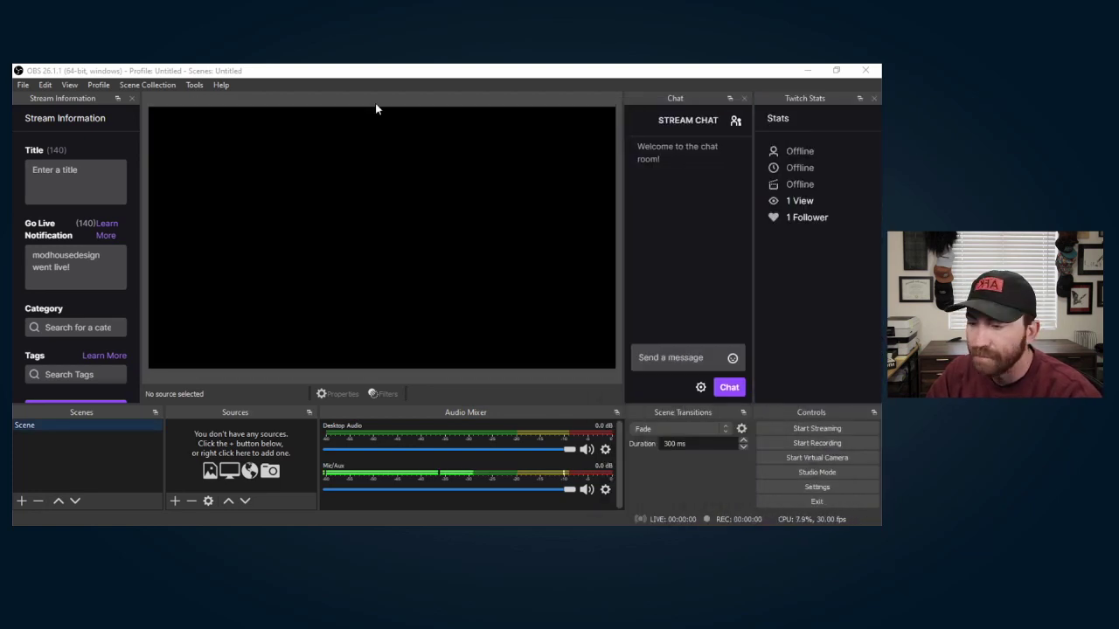
Show the Twitch Activity Feed and dock it above the Twitch Stats pane.
{"action": "left_click", "coordinate": [104, 86]}
{"action": "mouse_move", "coordinate": [70, 85]}
{"action": "mouse_move", "coordinate": [87, 115]}
{"action": "left_click", "coordinate": [251, 299]}
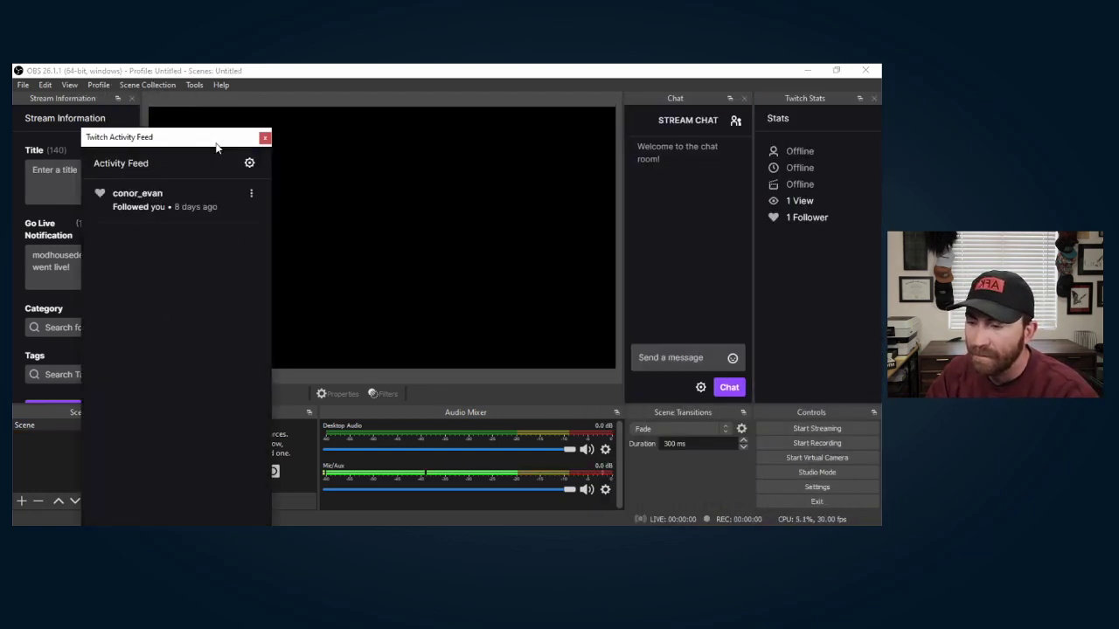
{"action": "left_click_drag", "start_coordinate": [218, 140], "coordinate": [798, 309]}
Switch the audio mixer to vertical layout and widen the Sources and Scenes docks into the freed space.
{"action": "right_click", "coordinate": [549, 507]}
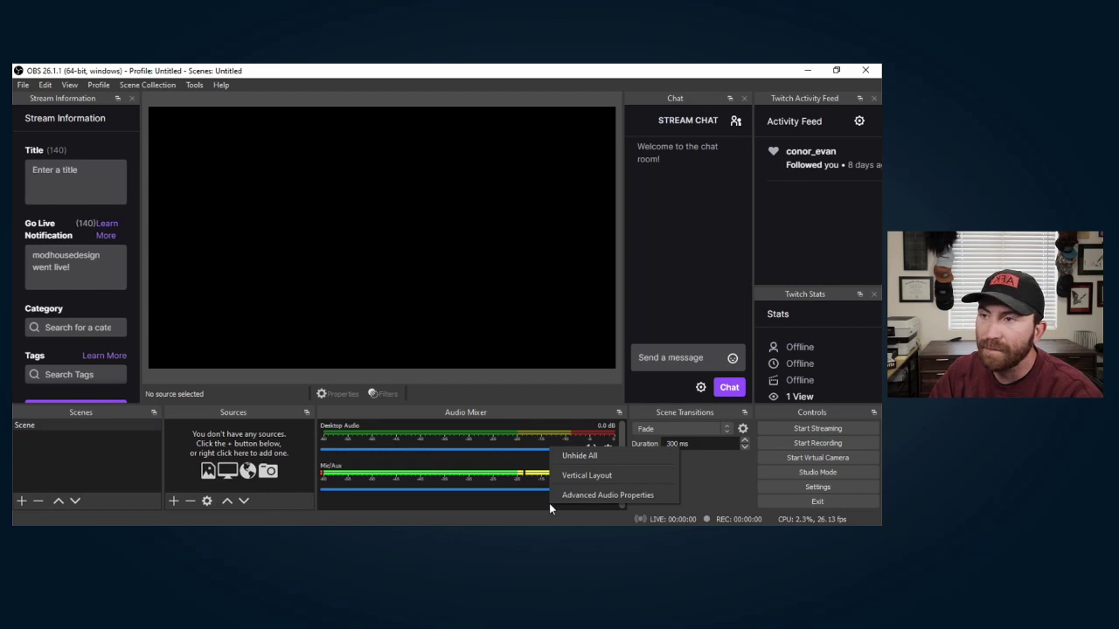
{"action": "left_click", "coordinate": [606, 475]}
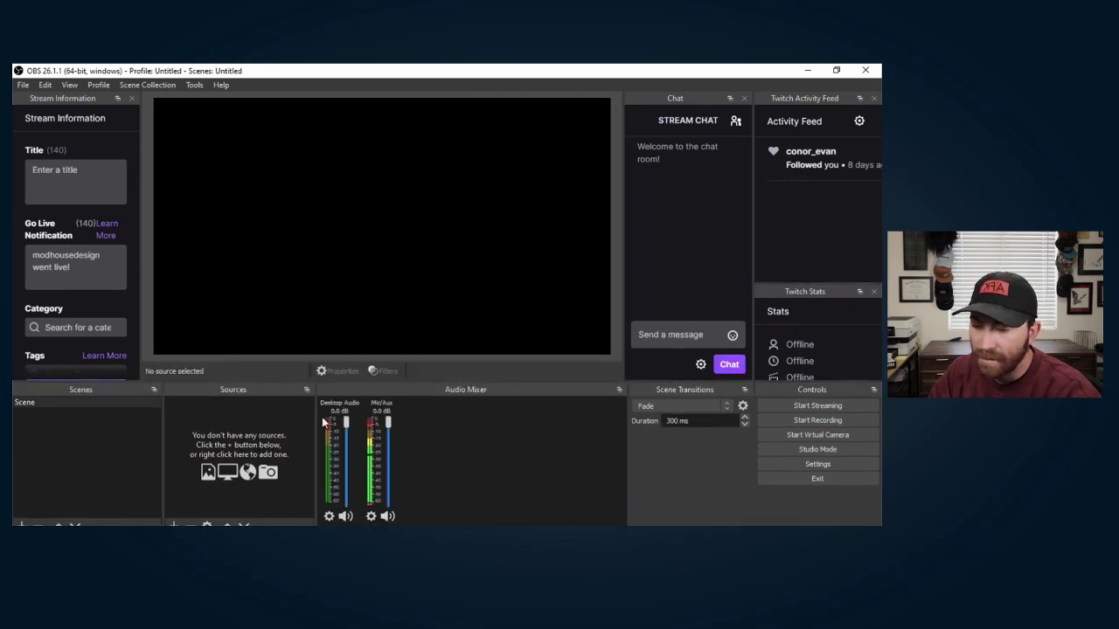
{"action": "left_click_drag", "start_coordinate": [322, 424], "coordinate": [483, 409]}
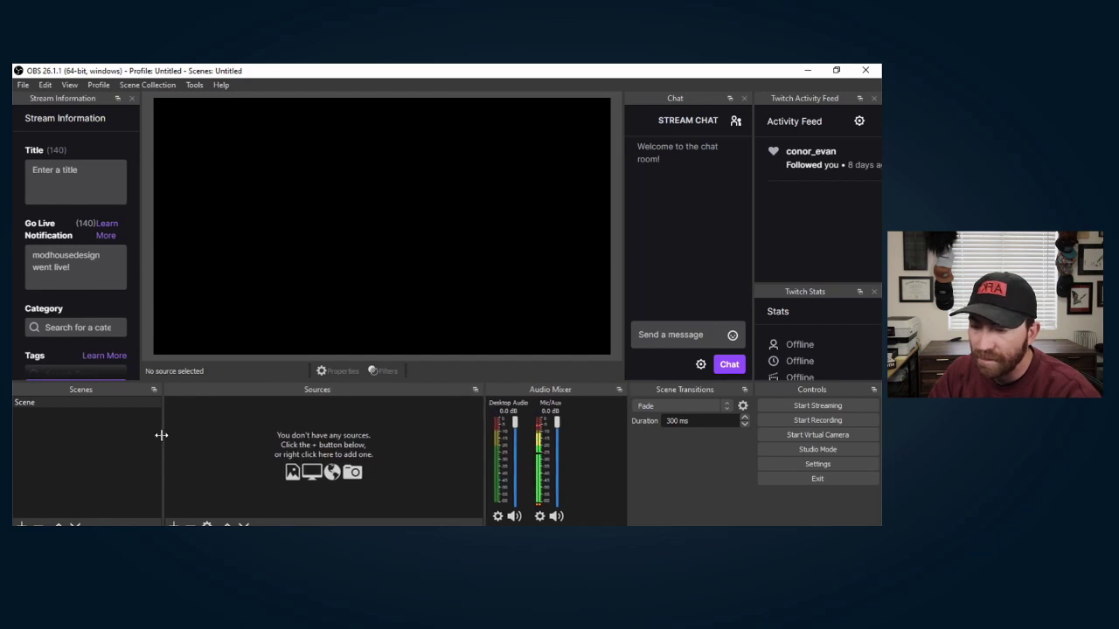
{"action": "left_click_drag", "start_coordinate": [162, 436], "coordinate": [230, 432]}
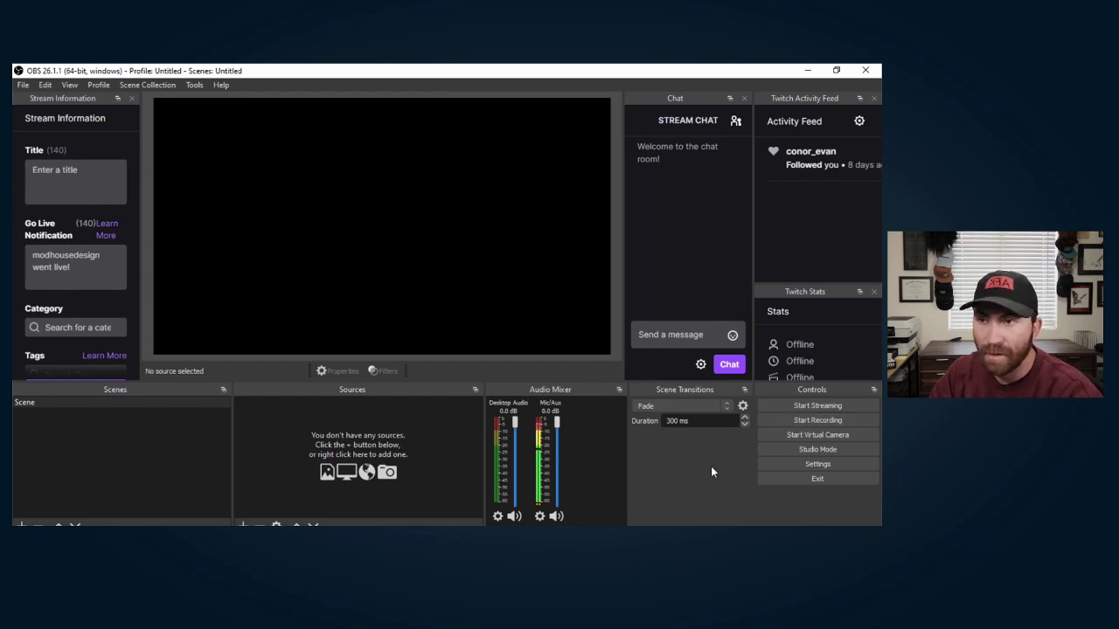
Look over the general and stream settings, and set the output recording format to mp4.
{"action": "left_click", "coordinate": [772, 466]}
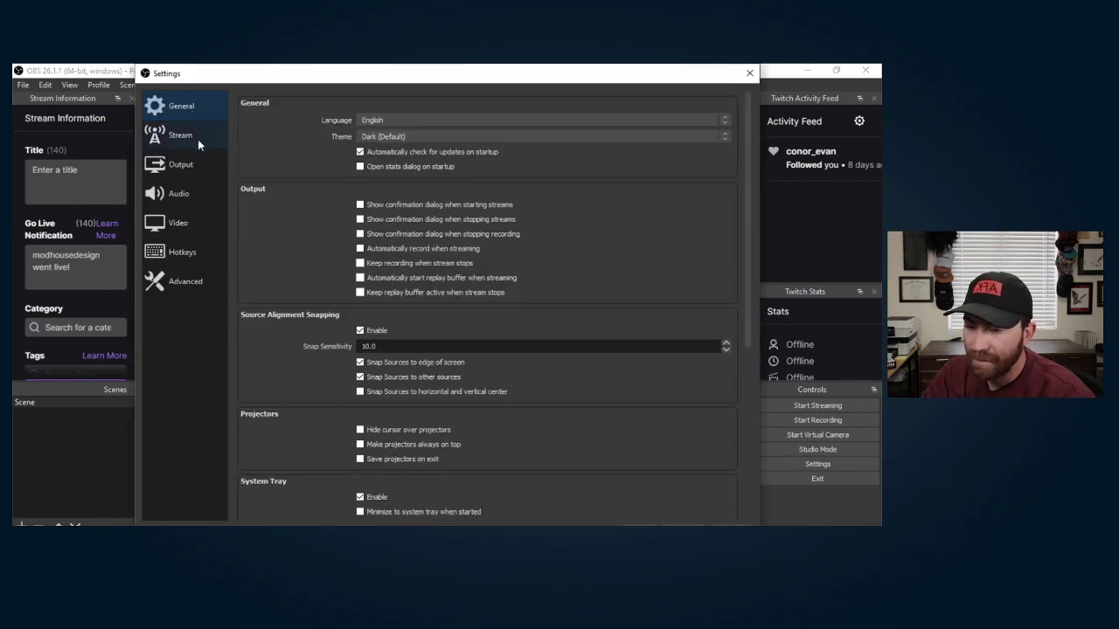
{"action": "scroll", "coordinate": [236, 188], "scroll_direction": "down", "scroll_amount": 3}
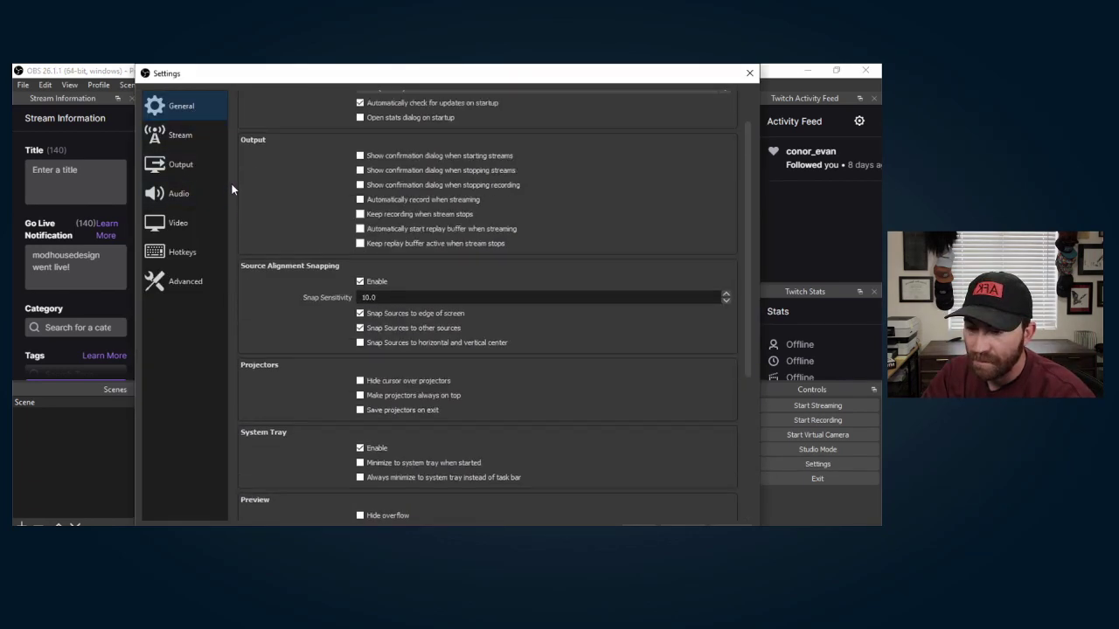
{"action": "scroll", "coordinate": [236, 187], "scroll_direction": "up", "scroll_amount": 1}
{"action": "left_click", "coordinate": [198, 152]}
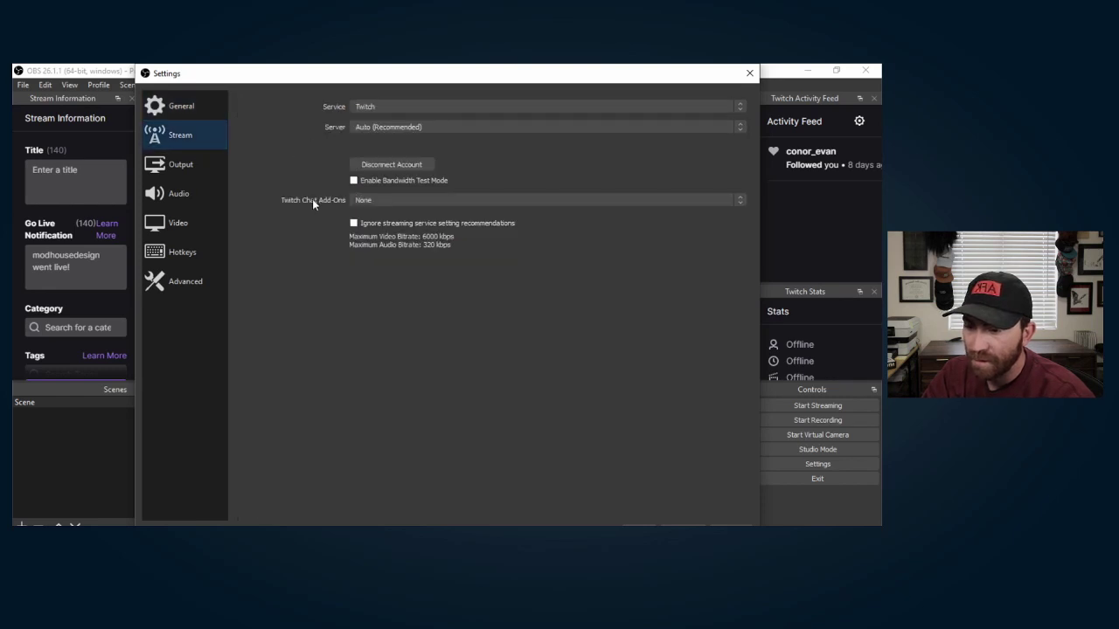
{"action": "left_click", "coordinate": [181, 164]}
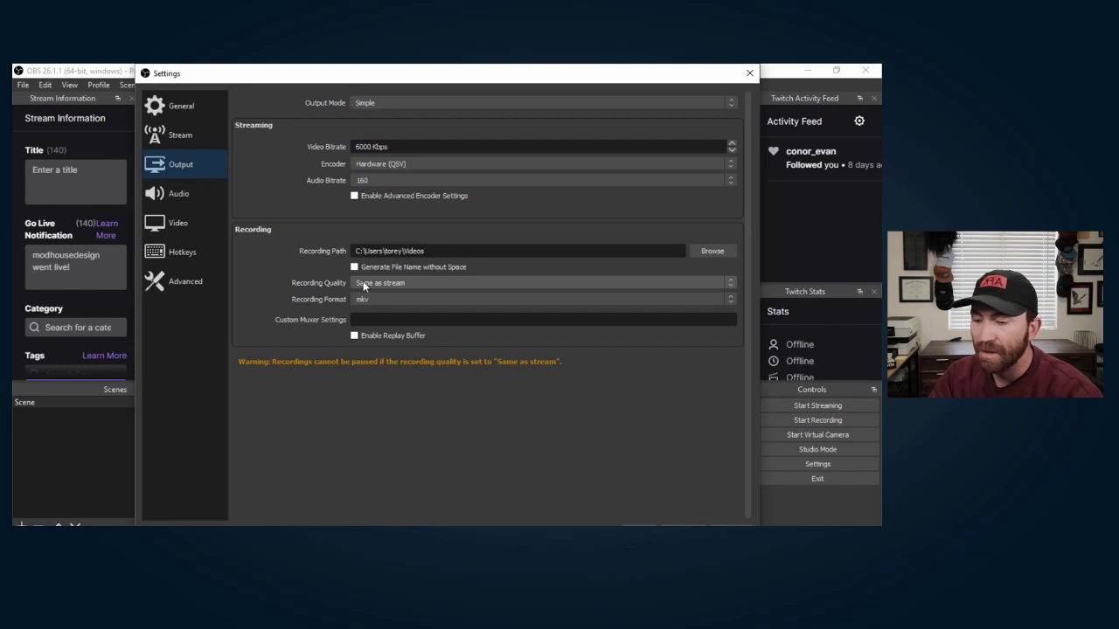
{"action": "left_click", "coordinate": [374, 303]}
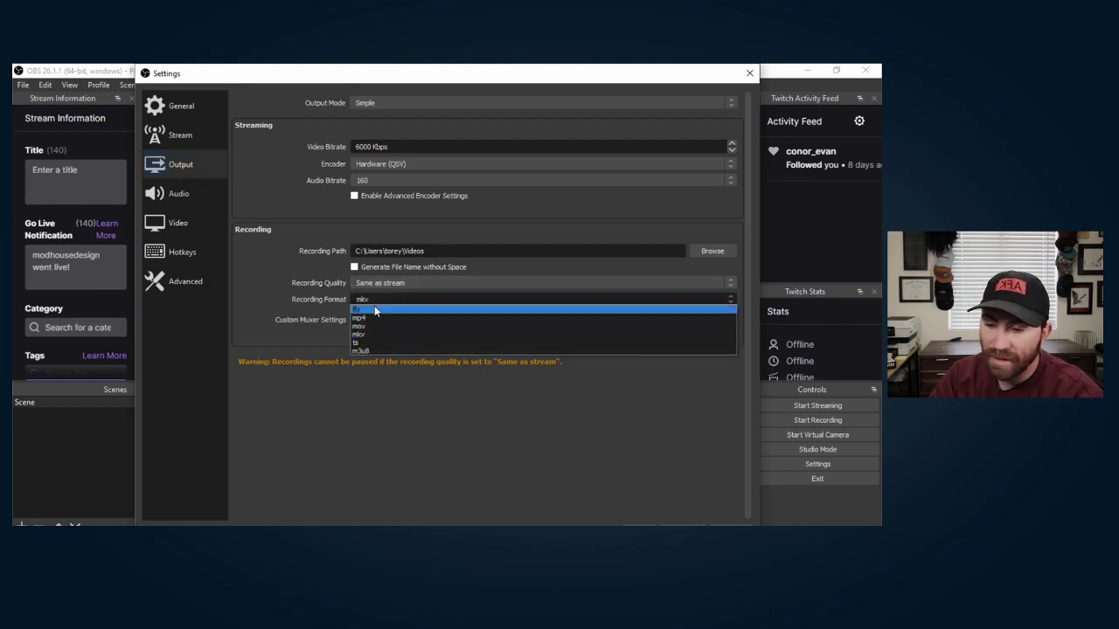
{"action": "left_click", "coordinate": [371, 317]}
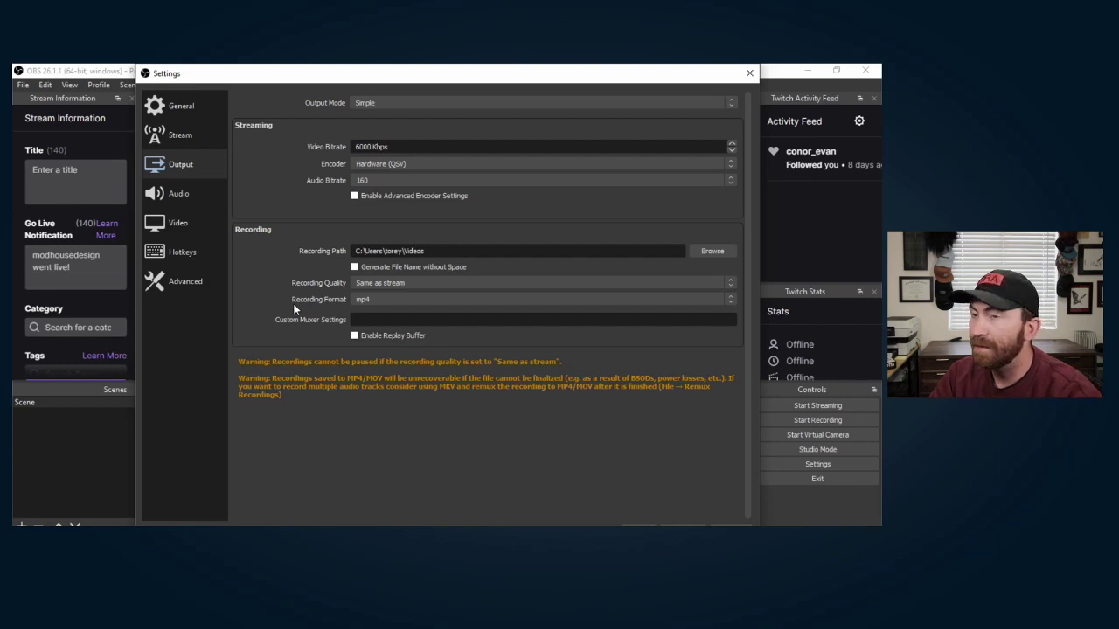
Set the global Desktop Audio and Mic/Auxiliary Audio devices to Disabled.
{"action": "left_click", "coordinate": [174, 193]}
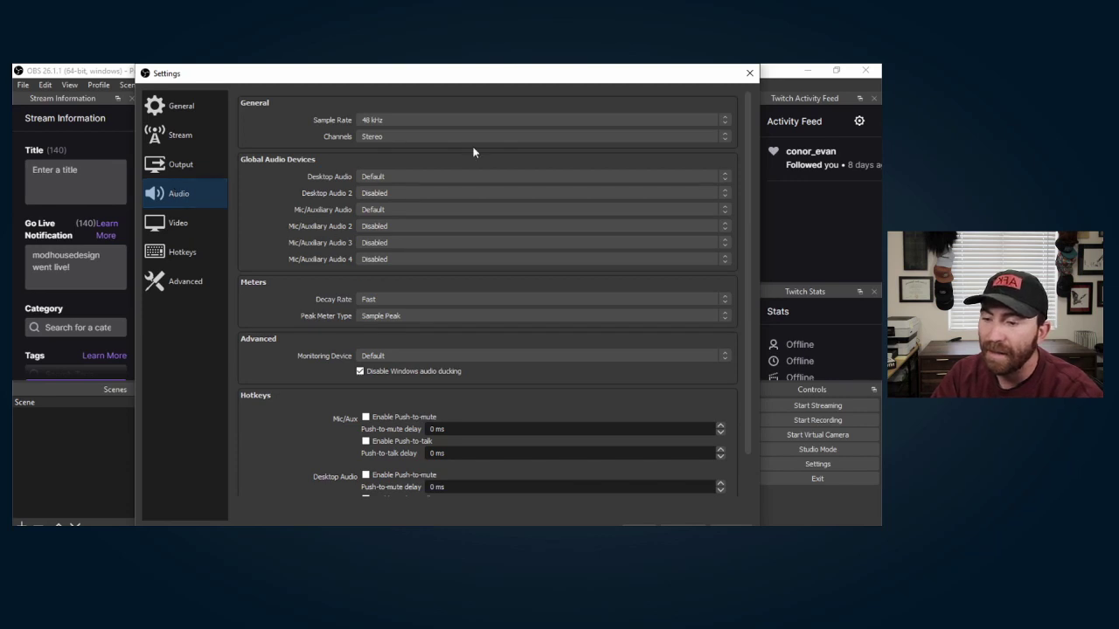
{"action": "left_click", "coordinate": [406, 180]}
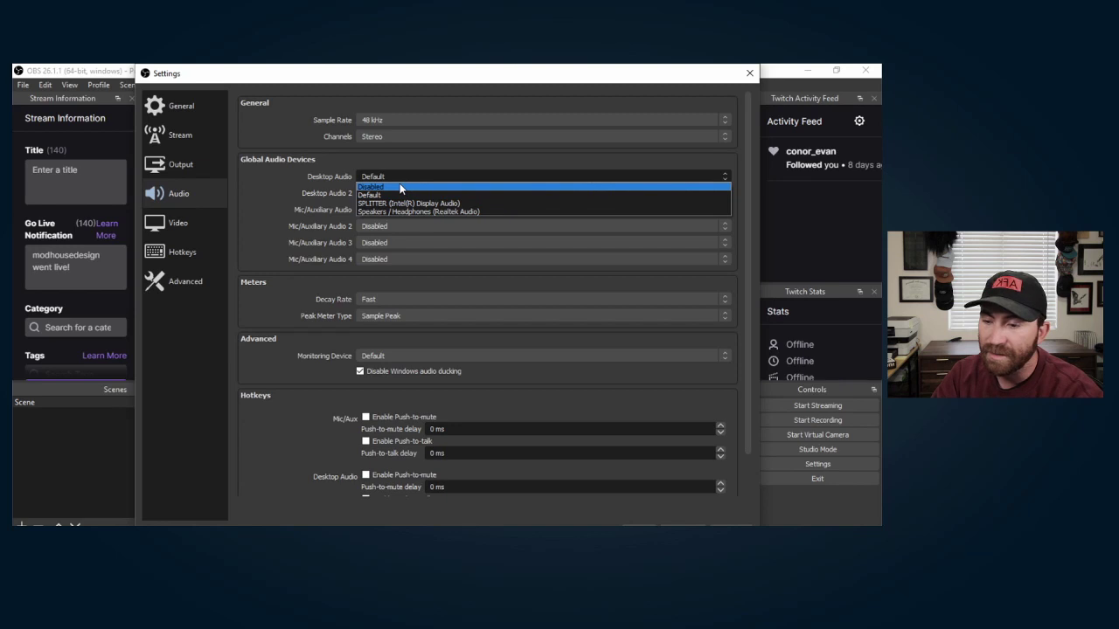
{"action": "left_click", "coordinate": [400, 186]}
{"action": "left_click", "coordinate": [387, 210]}
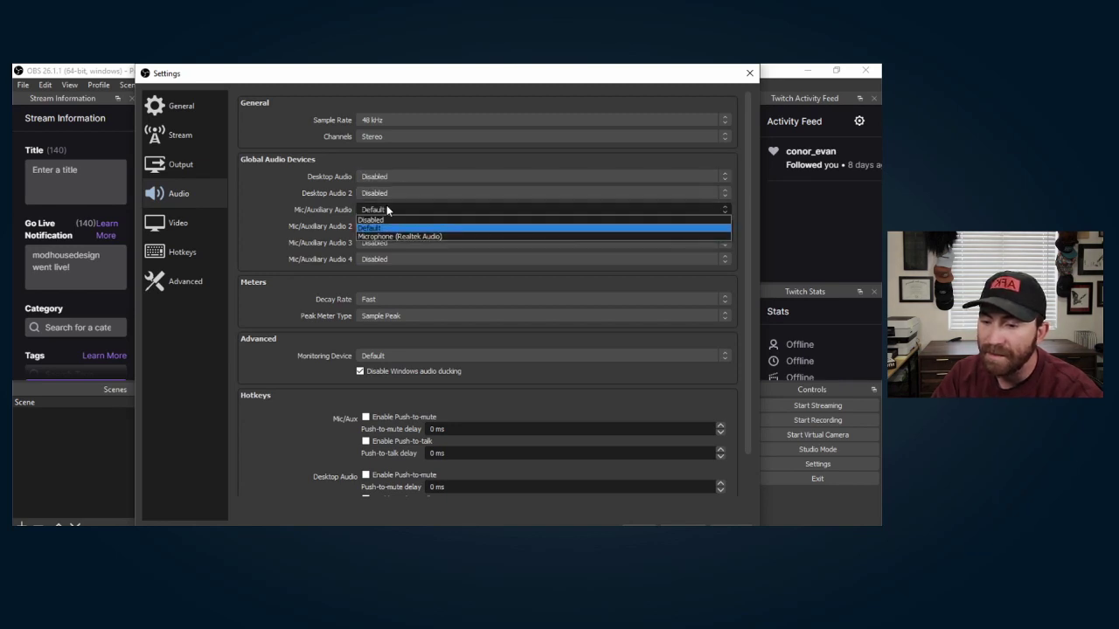
{"action": "left_click", "coordinate": [379, 221]}
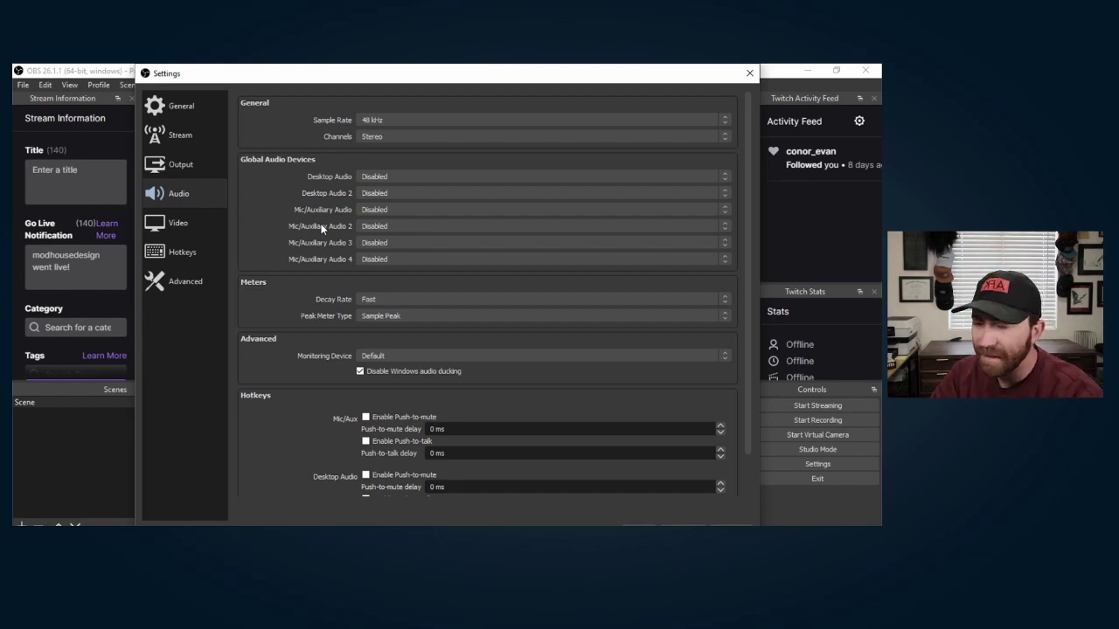
Review the video, hotkey and advanced settings, and save the changed settings.
{"action": "left_click", "coordinate": [199, 222]}
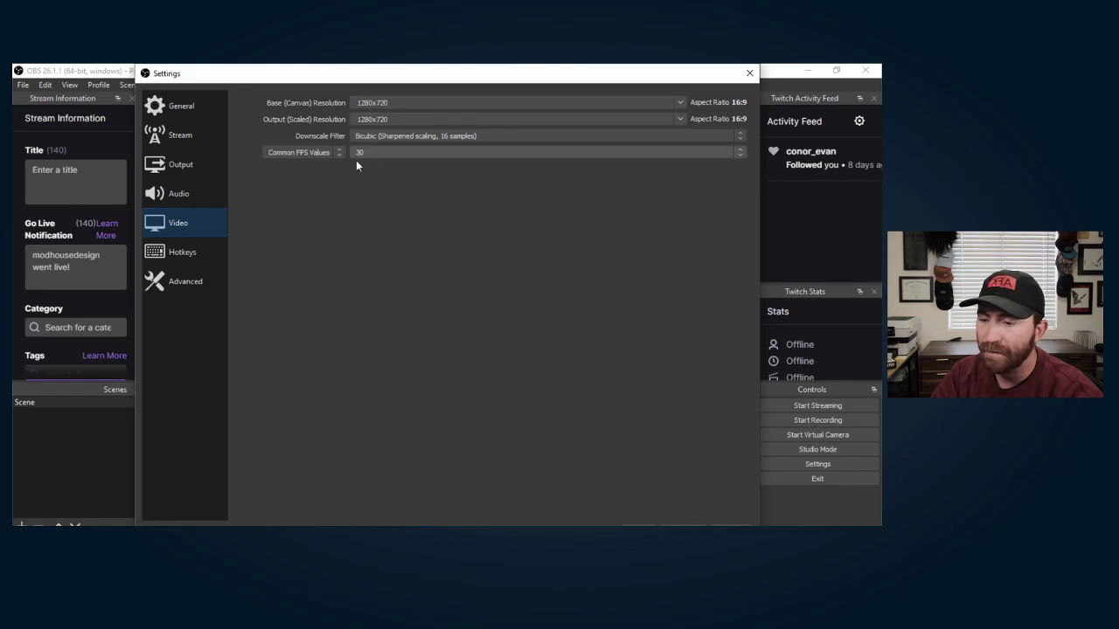
{"action": "left_click", "coordinate": [200, 259]}
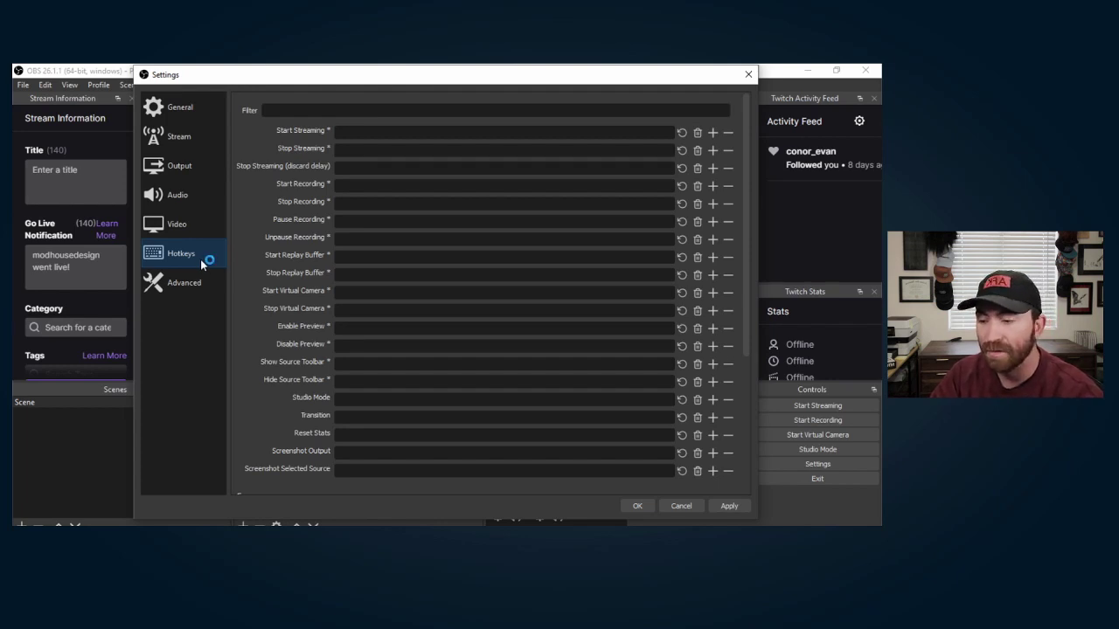
{"action": "left_click", "coordinate": [194, 284]}
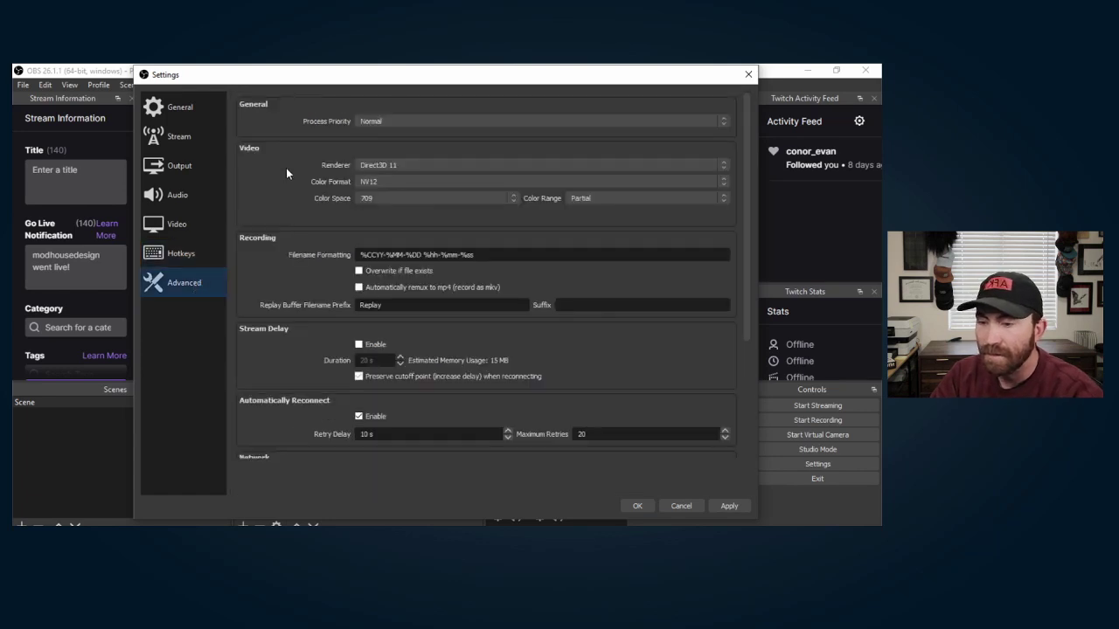
{"action": "scroll", "coordinate": [285, 172], "scroll_direction": "down", "scroll_amount": 2}
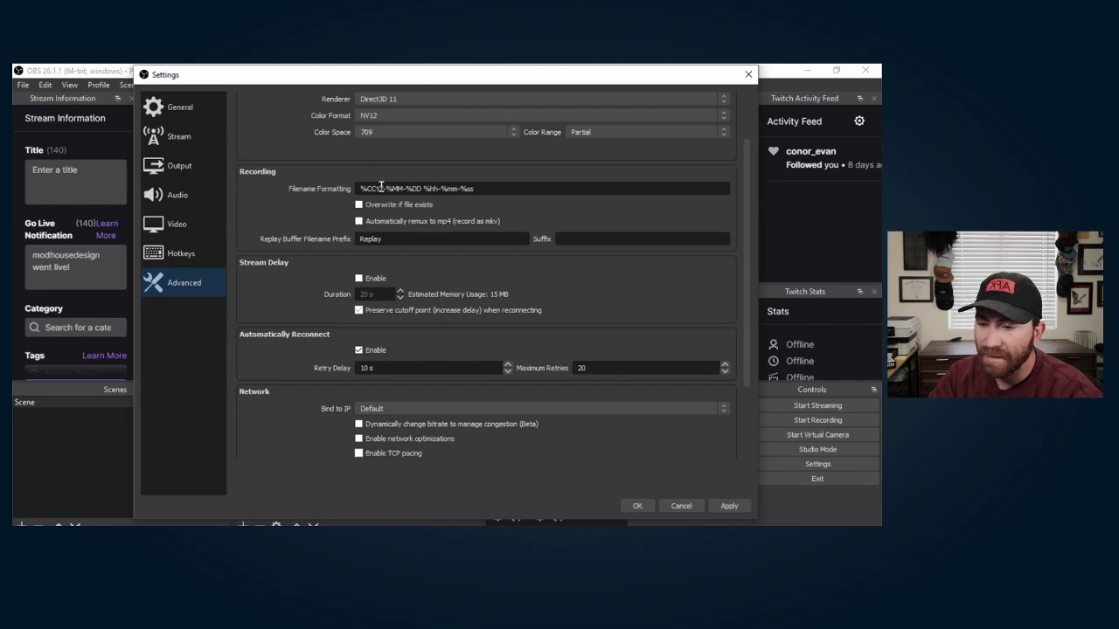
{"action": "scroll", "coordinate": [376, 185], "scroll_direction": "down", "scroll_amount": 3}
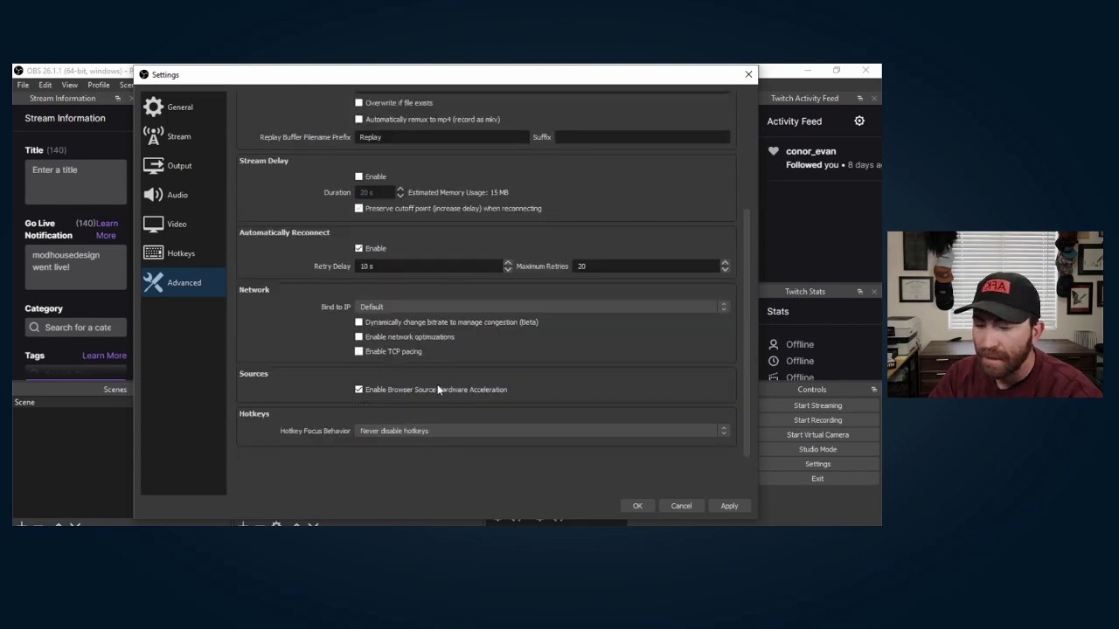
{"action": "left_click", "coordinate": [637, 506]}
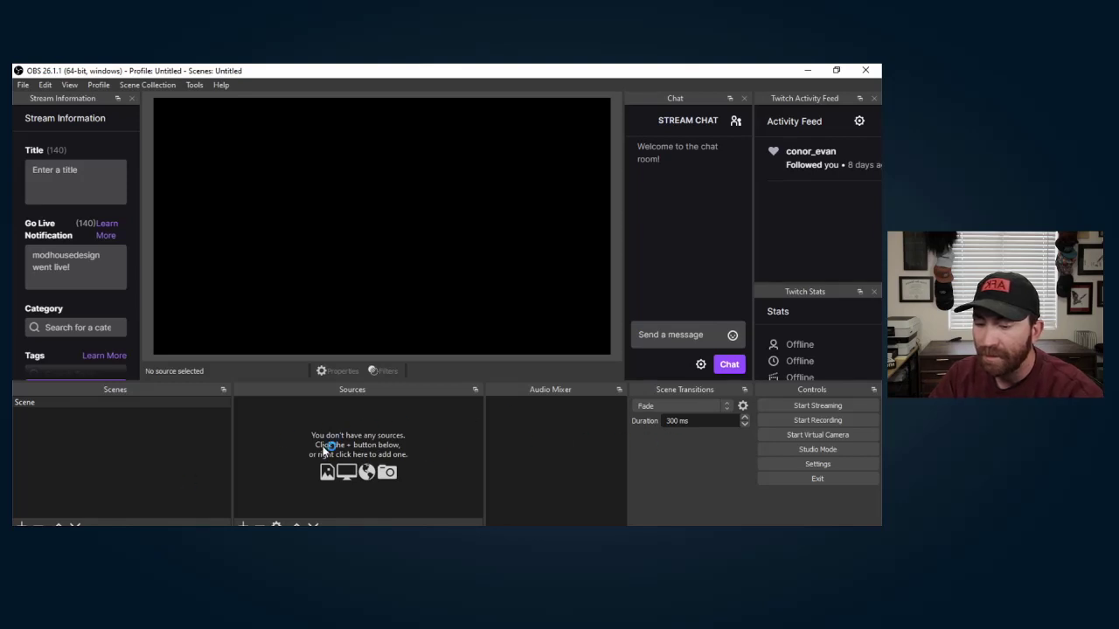
Rename the existing scene to "Amoung Us".
{"action": "right_click", "coordinate": [93, 377]}
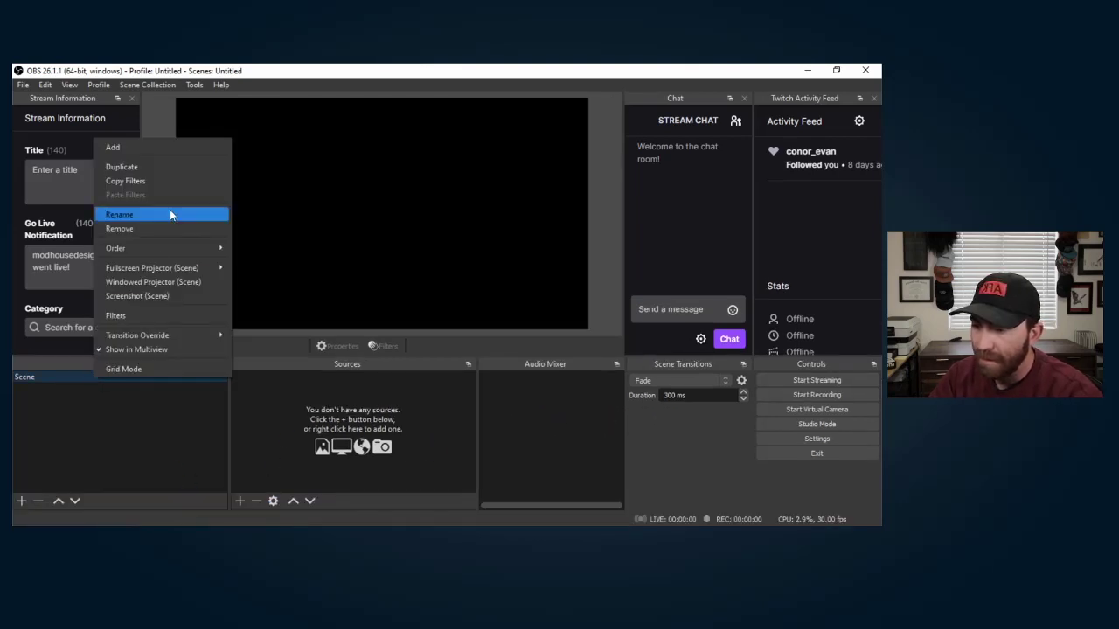
{"action": "left_click", "coordinate": [170, 213]}
{"action": "type", "text": "Amoung Us"}
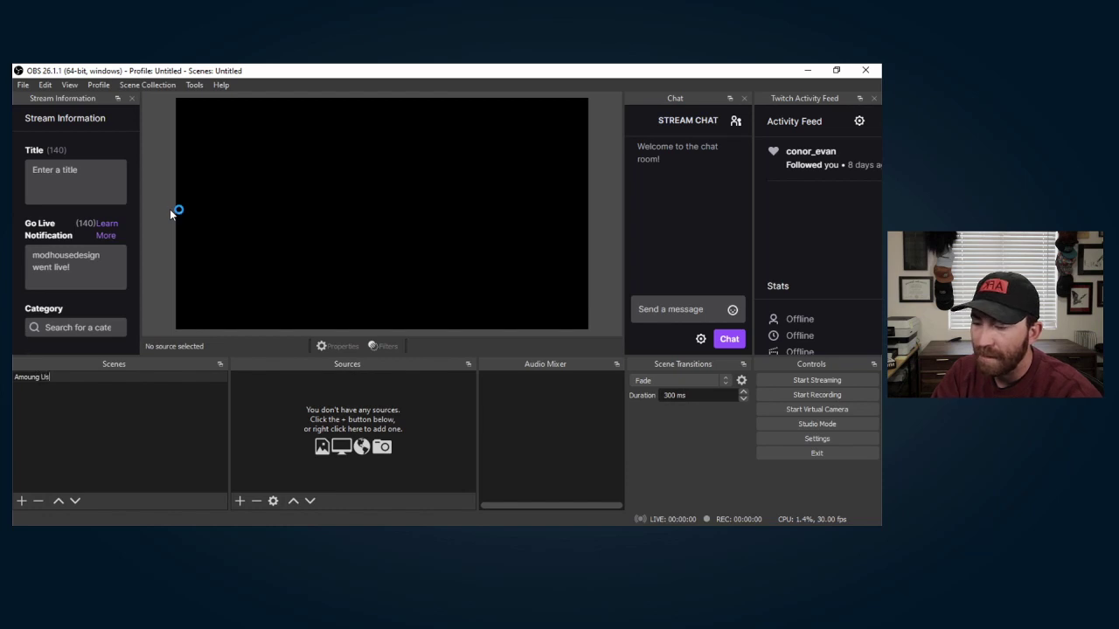
{"action": "key", "text": "Return"}
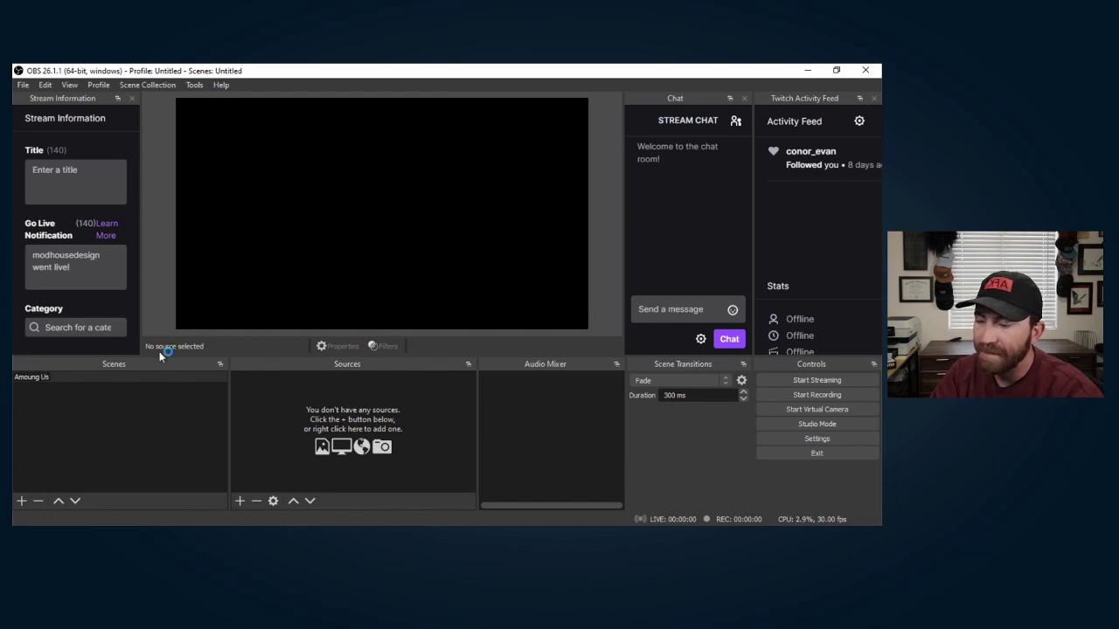
Finish entering the first scene's name as "Amoung Us" and commit it.
{"action": "type", "text": "g Us"}
{"action": "key", "text": "Return"}
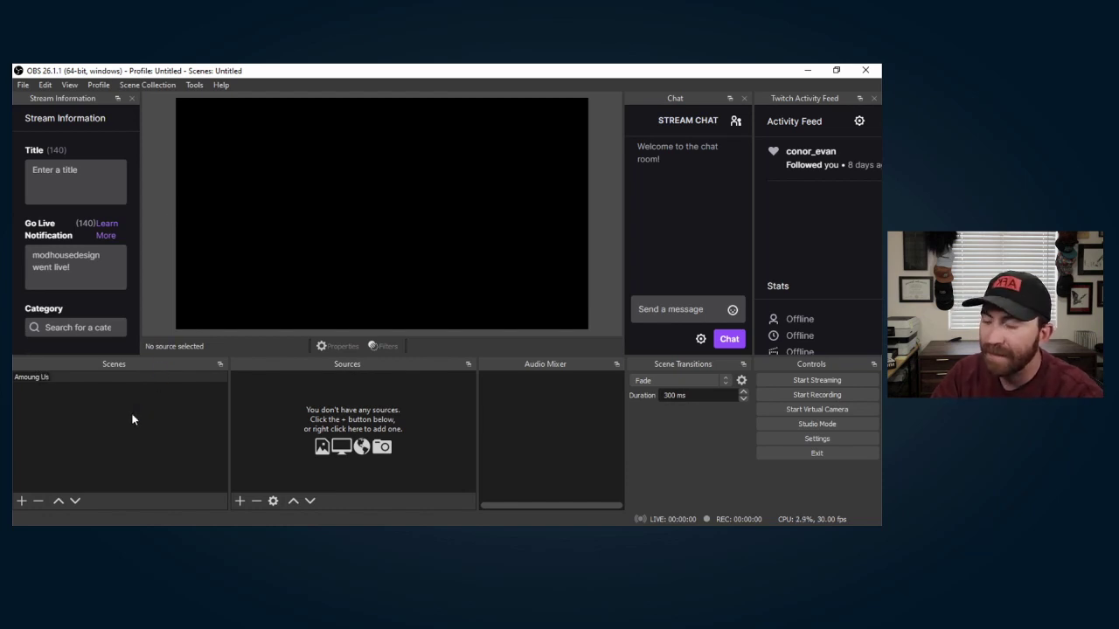
{"action": "left_click", "coordinate": [133, 420]}
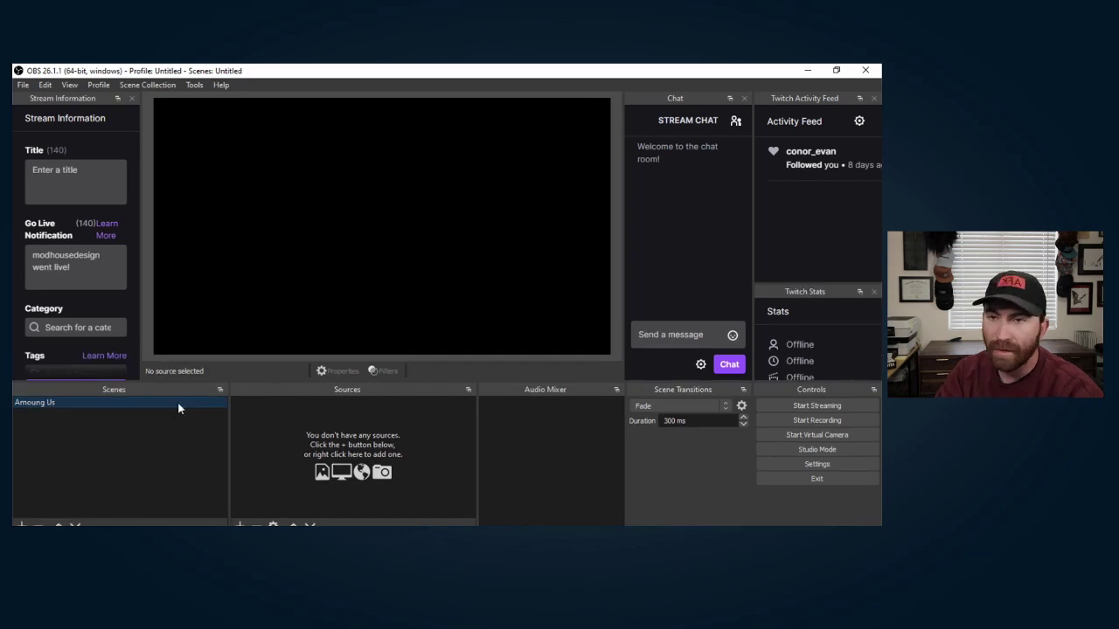
Add a new scene named "Cam source".
{"action": "left_click", "coordinate": [22, 500]}
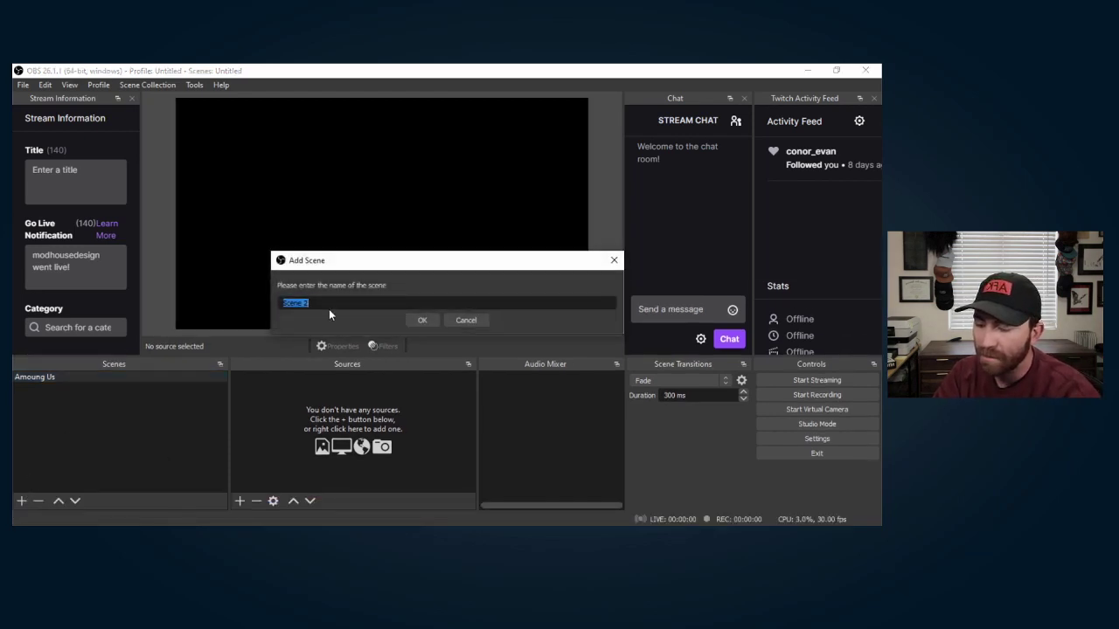
{"action": "type", "text": "Cam source"}
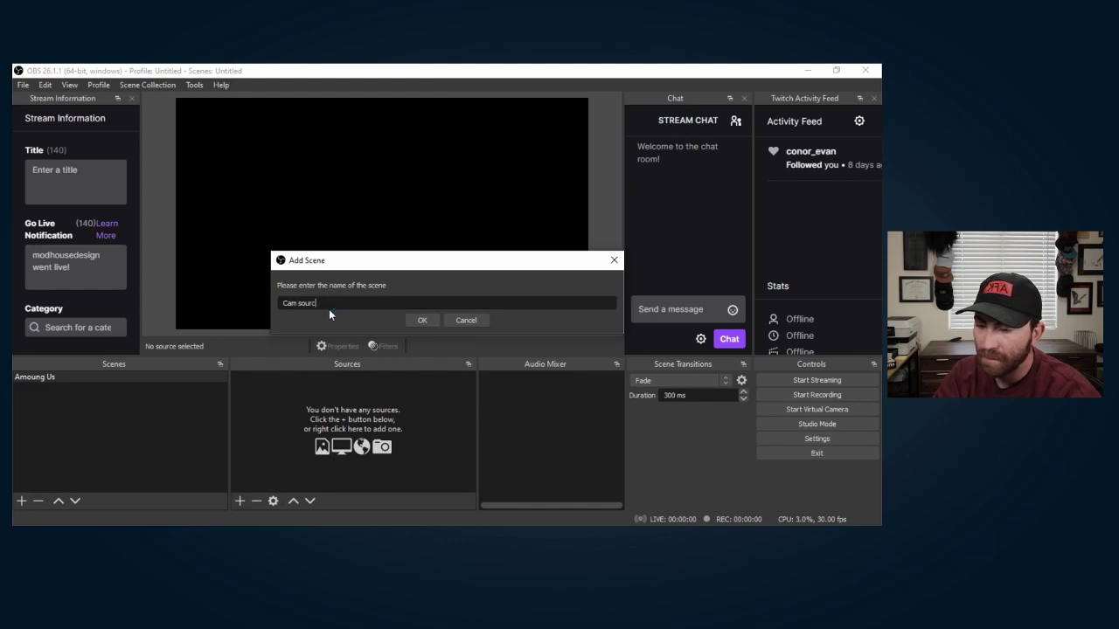
{"action": "left_click", "coordinate": [420, 321]}
Add a new Video Capture Device source named "laptop cam" to the Cam source scene.
{"action": "left_click", "coordinate": [240, 500]}
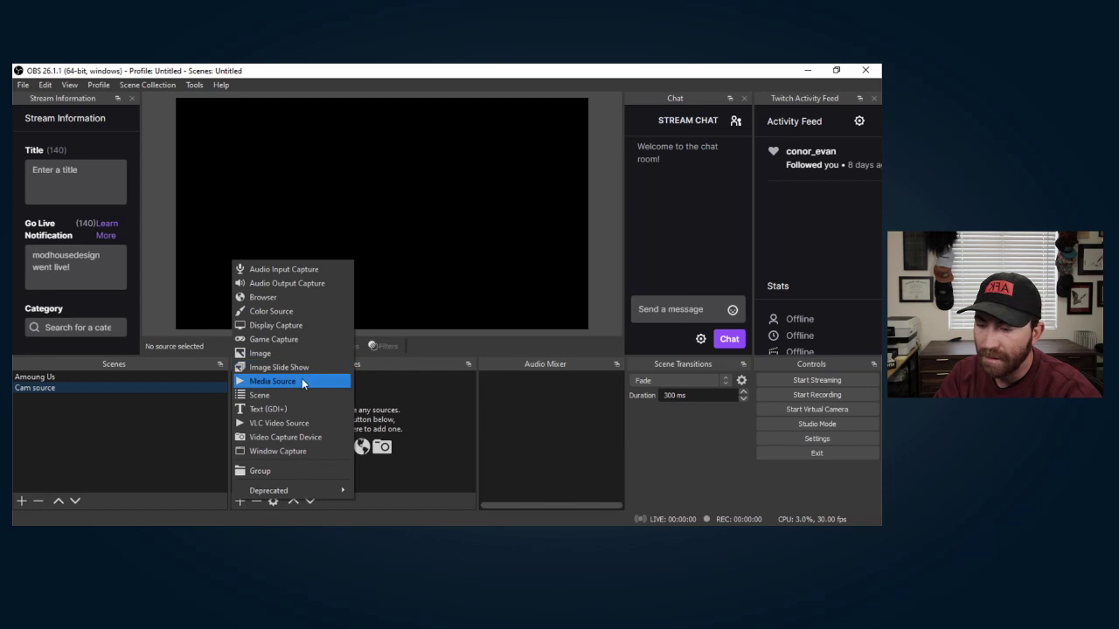
{"action": "left_click", "coordinate": [285, 436]}
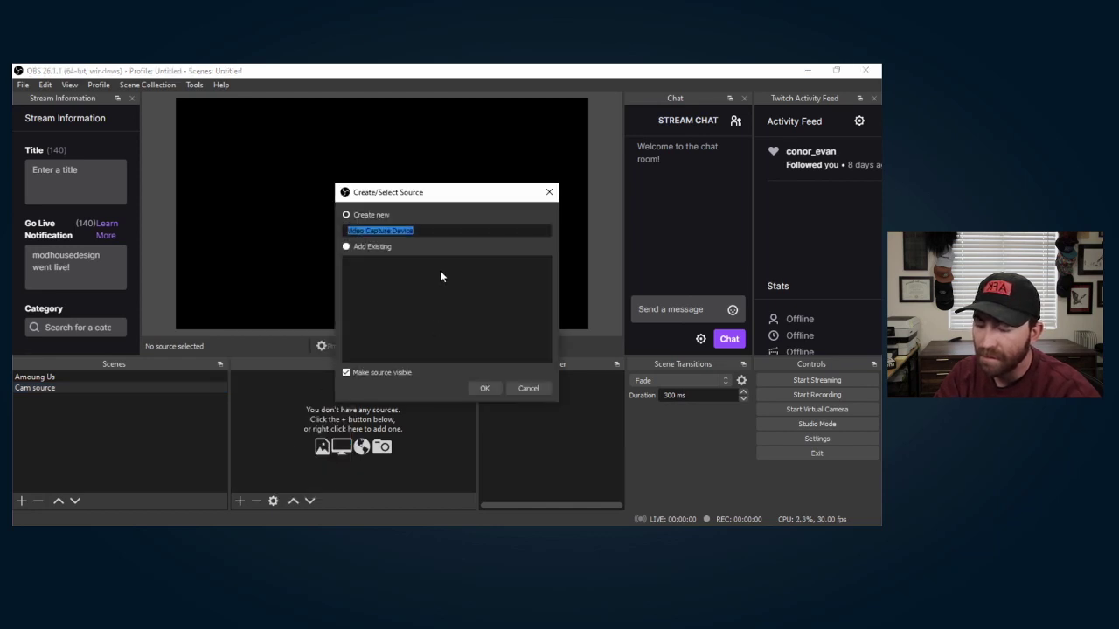
{"action": "type", "text": "laptop cam"}
{"action": "key", "text": "Return"}
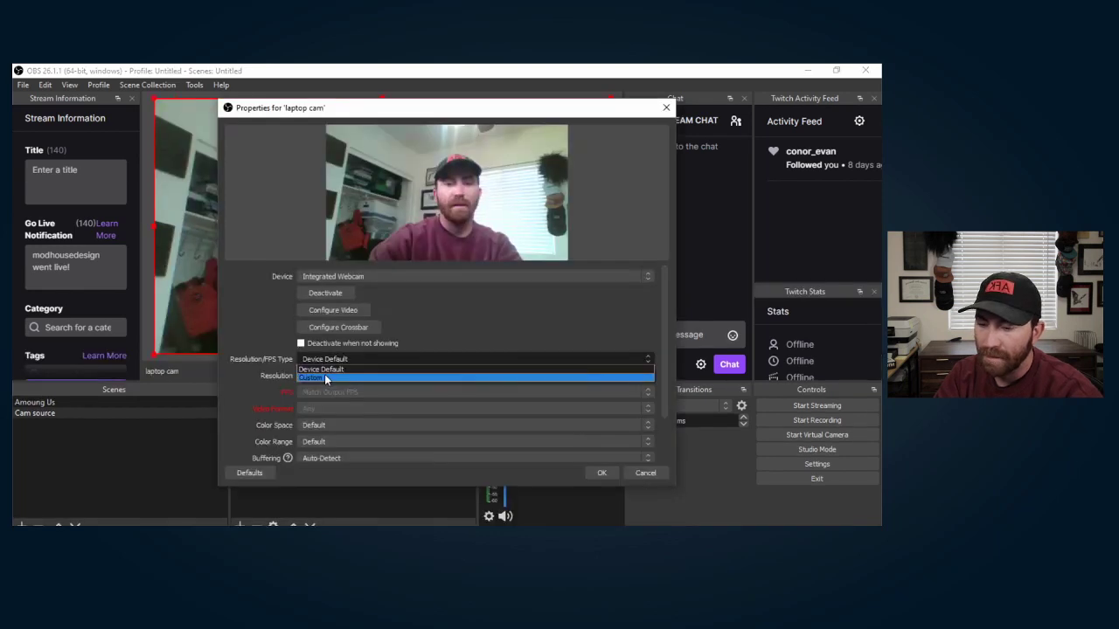
Set the laptop cam's Resolution/FPS Type to Custom, with a resolution of 1280x720 and 30 FPS.
{"action": "left_click", "coordinate": [325, 379]}
{"action": "left_click", "coordinate": [647, 374]}
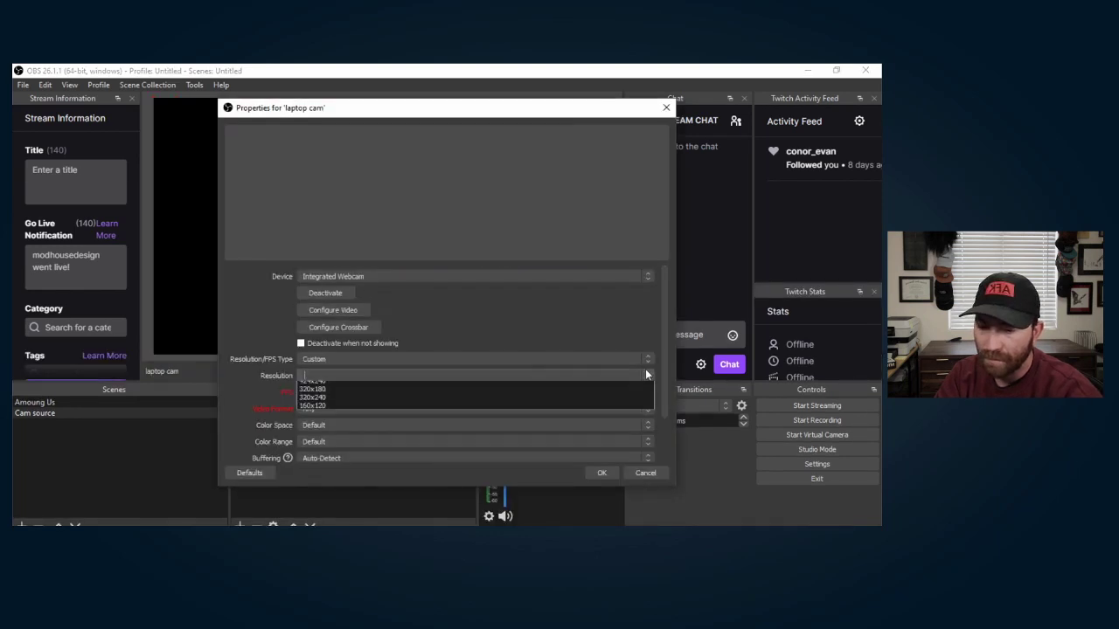
{"action": "left_click", "coordinate": [524, 386]}
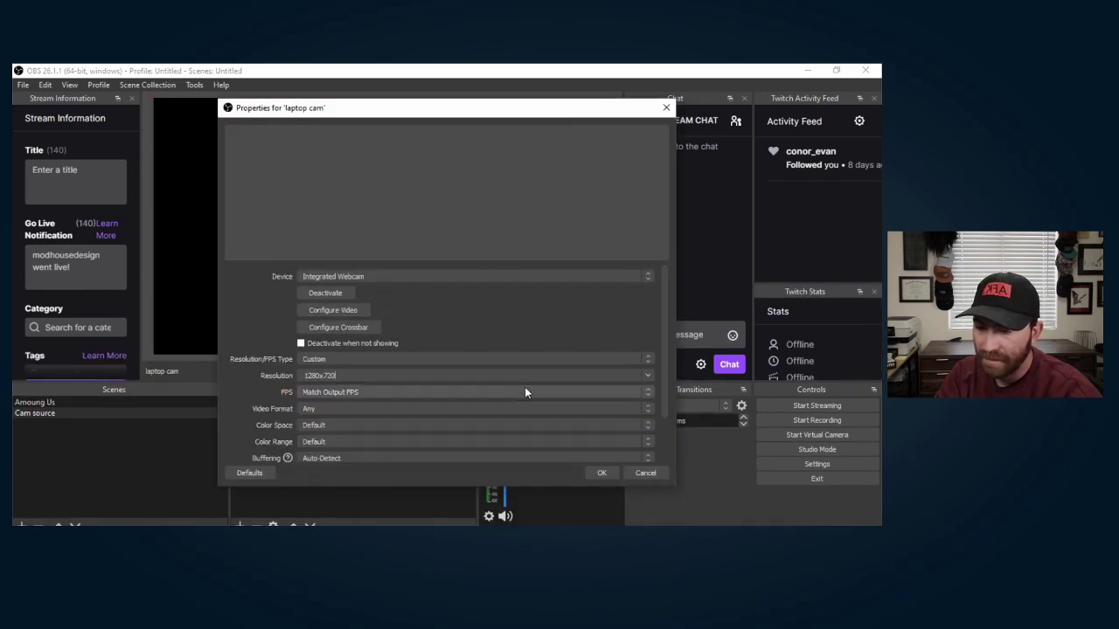
{"action": "left_click", "coordinate": [646, 393]}
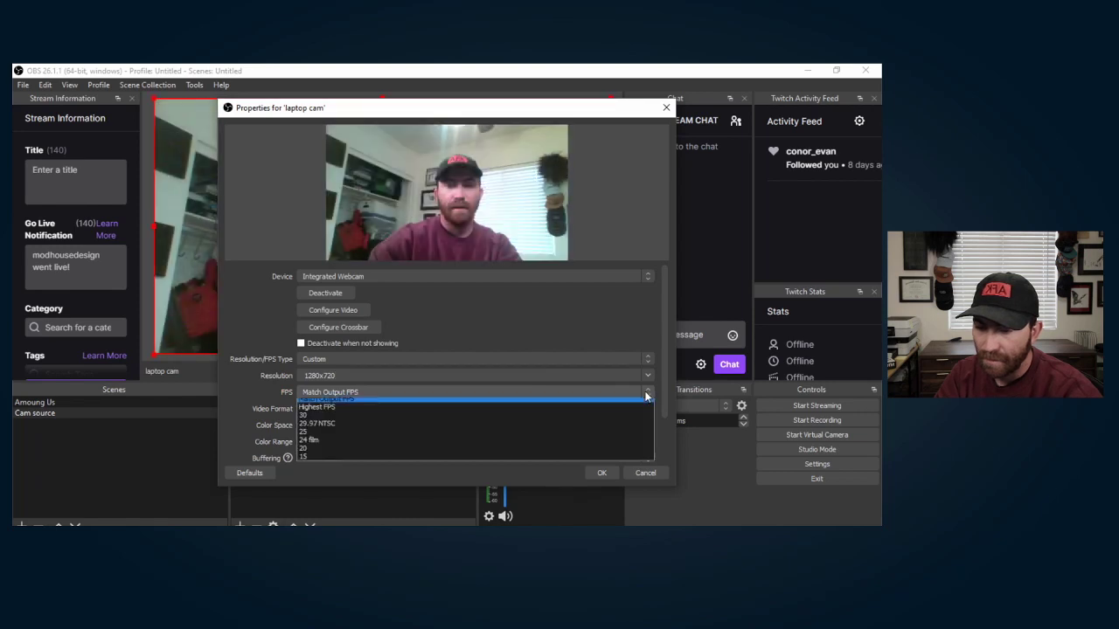
{"action": "left_click", "coordinate": [511, 422]}
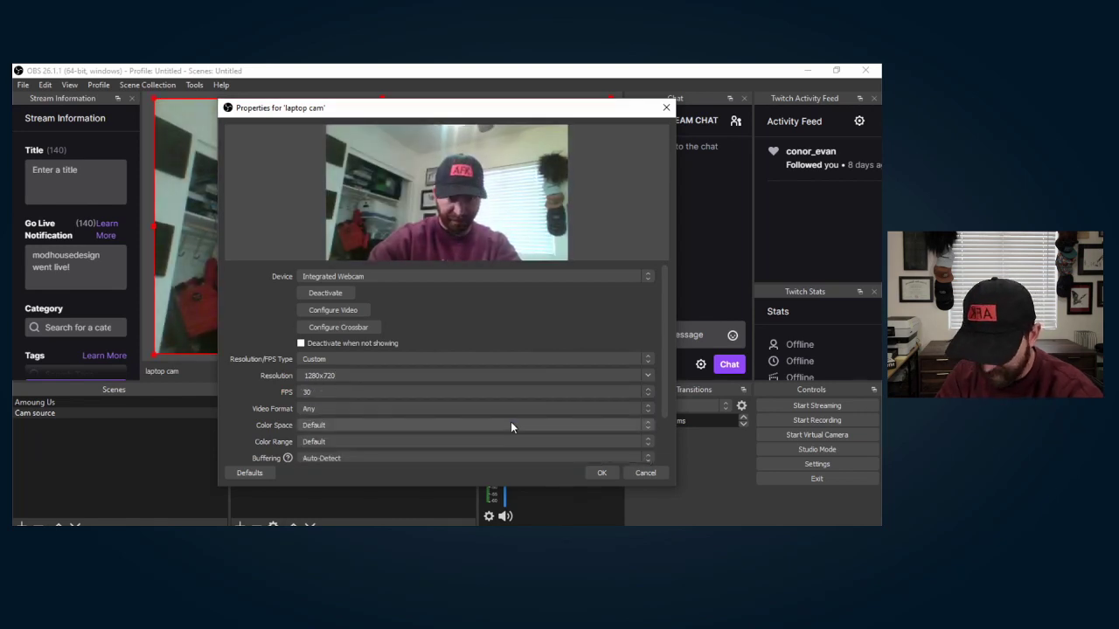
{"action": "right_click", "coordinate": [664, 418]}
{"action": "left_click", "coordinate": [662, 407]}
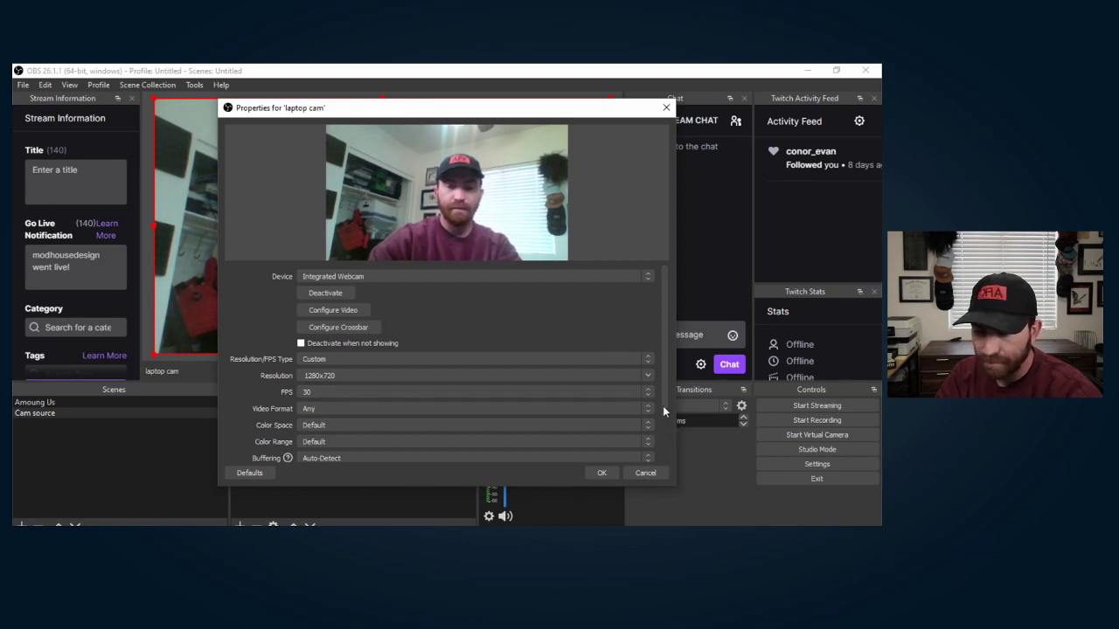
{"action": "mouse_move", "coordinate": [663, 407]}
{"action": "left_mouse_down"}
{"action": "mouse_move", "coordinate": [659, 457]}
{"action": "mouse_move", "coordinate": [659, 405]}
{"action": "left_mouse_up"}
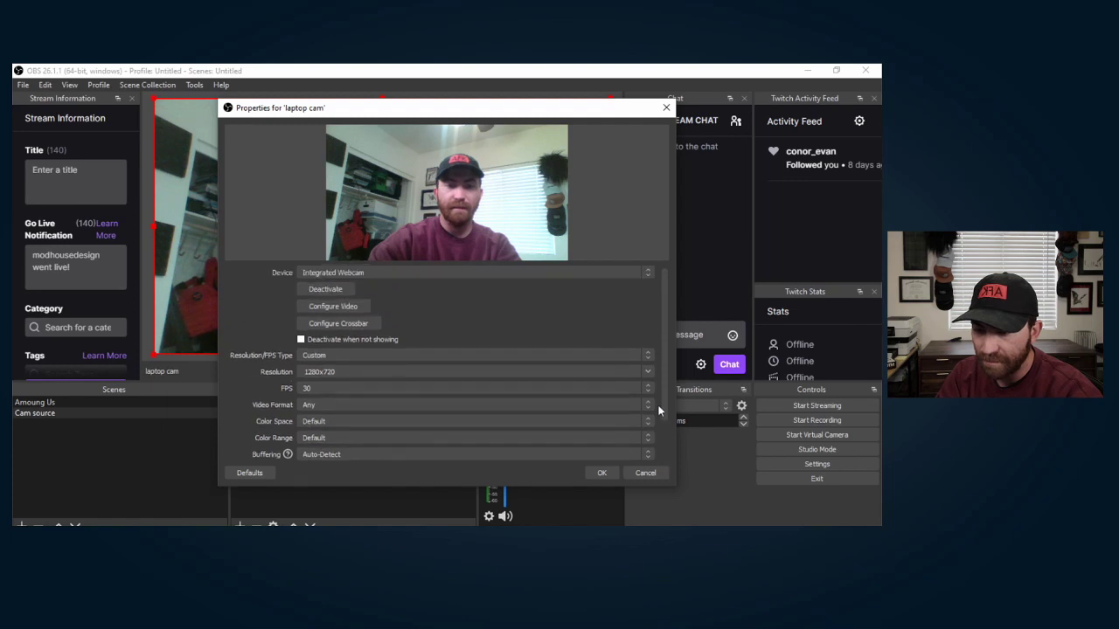
In the webcam's video configuration, turn off automatic White Balance and lower it to about 3491.
{"action": "left_click", "coordinate": [348, 312]}
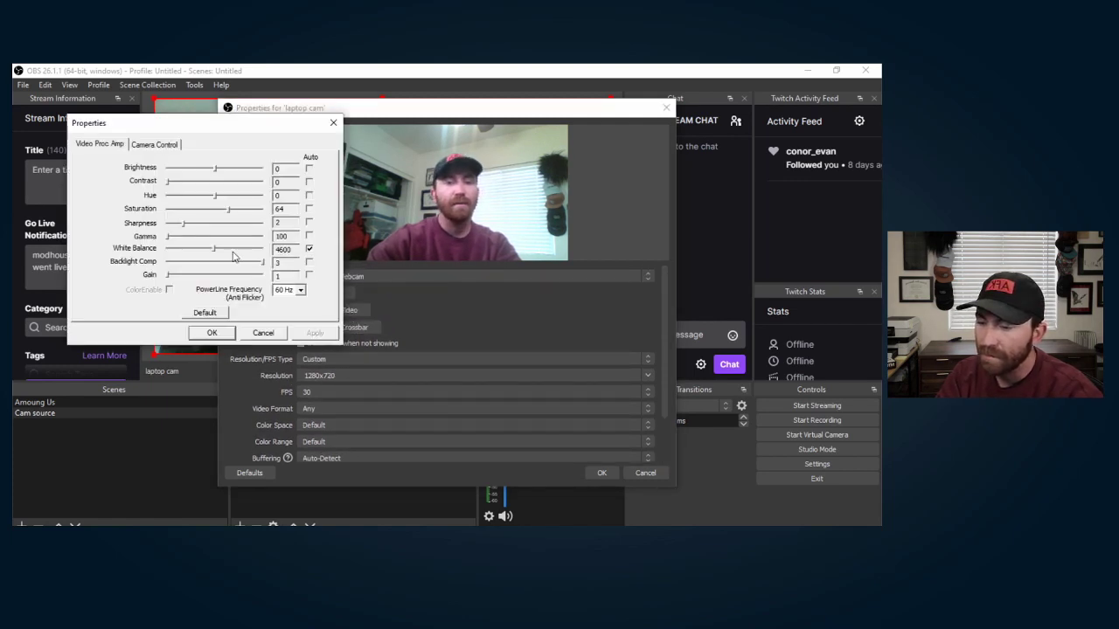
{"action": "left_click", "coordinate": [309, 250]}
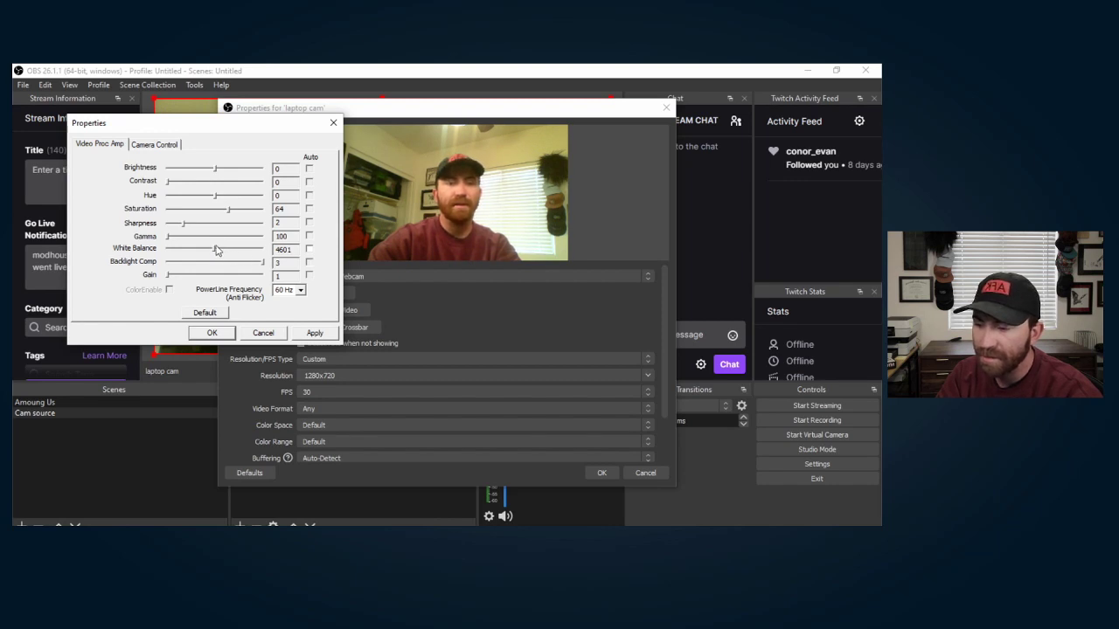
{"action": "left_click_drag", "start_coordinate": [217, 249], "coordinate": [185, 261]}
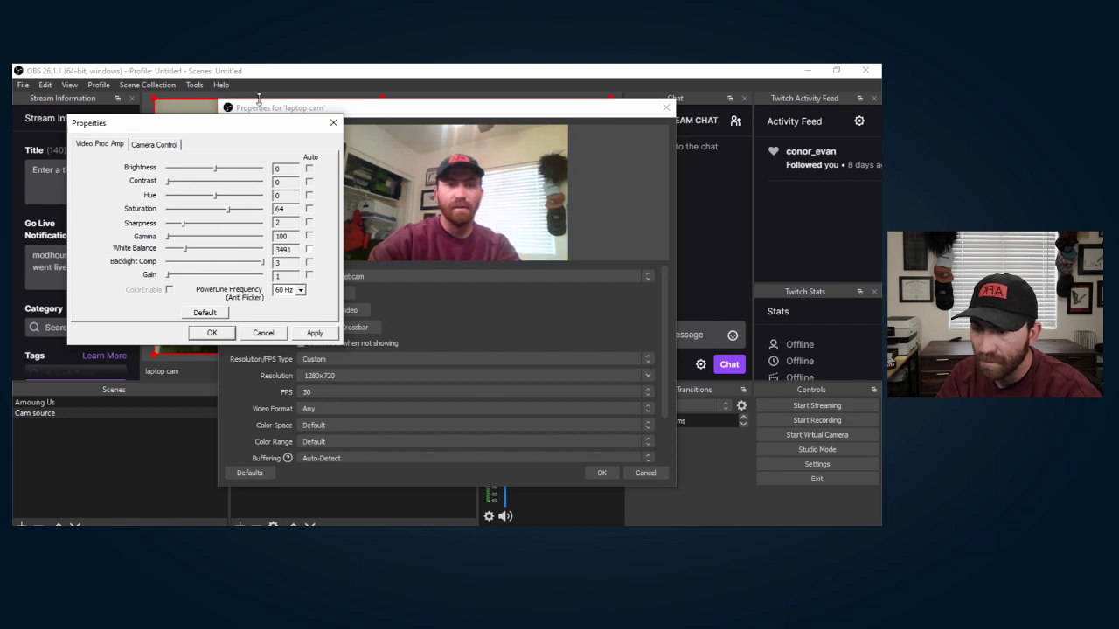
Turn off the webcam's automatic Exposure, set it to -5, and accept the camera and source properties.
{"action": "left_click", "coordinate": [157, 145]}
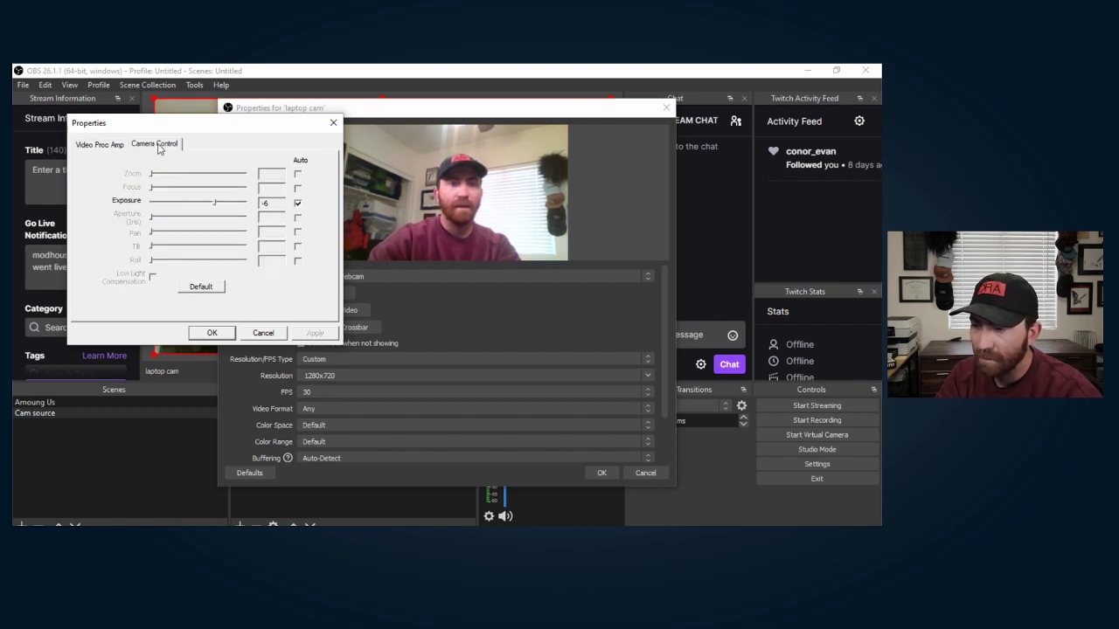
{"action": "left_click", "coordinate": [297, 206]}
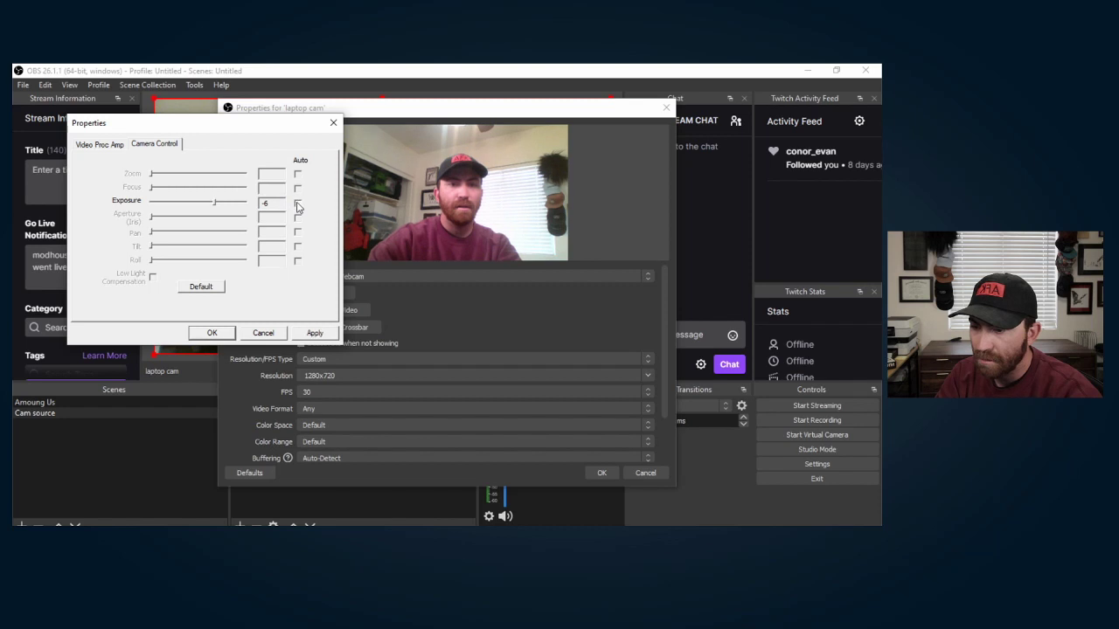
{"action": "left_click_drag", "start_coordinate": [218, 206], "coordinate": [230, 206]}
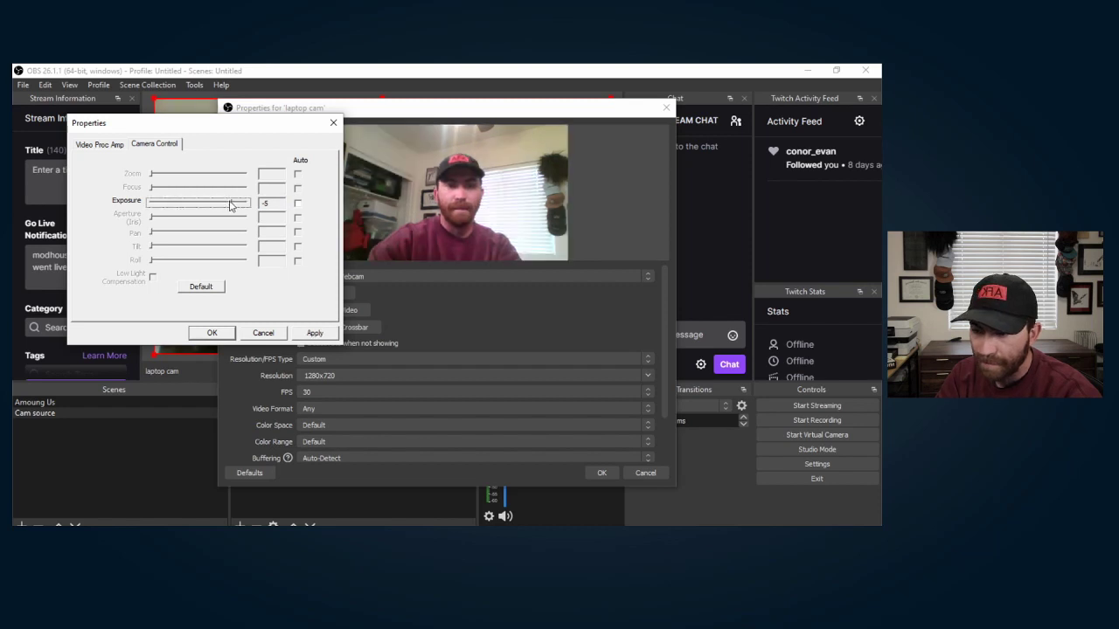
{"action": "left_click", "coordinate": [211, 332]}
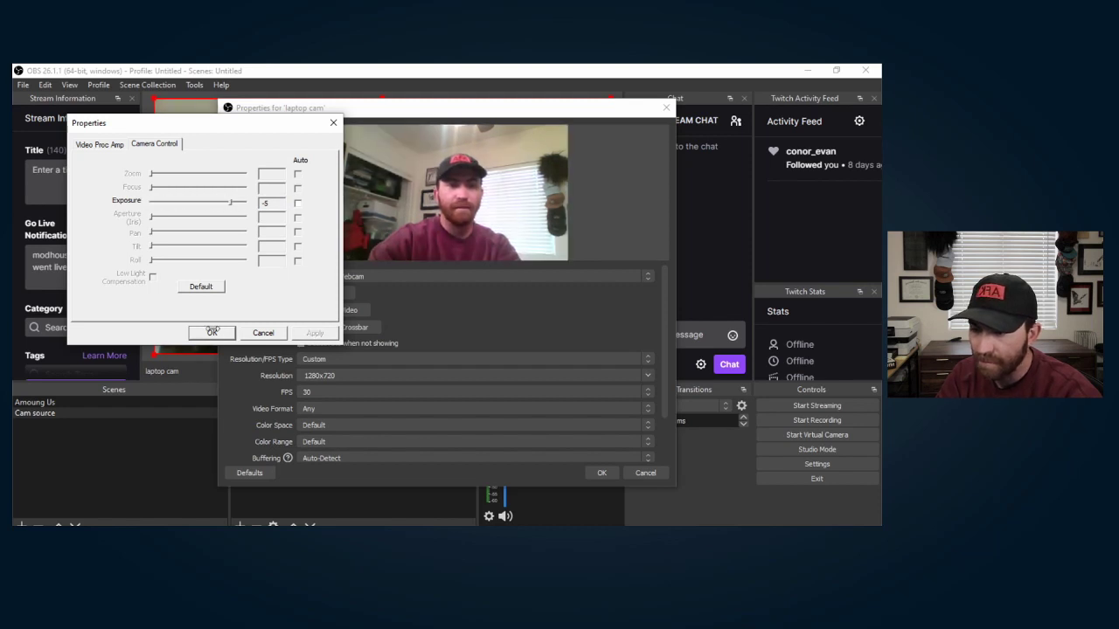
{"action": "left_click", "coordinate": [597, 473]}
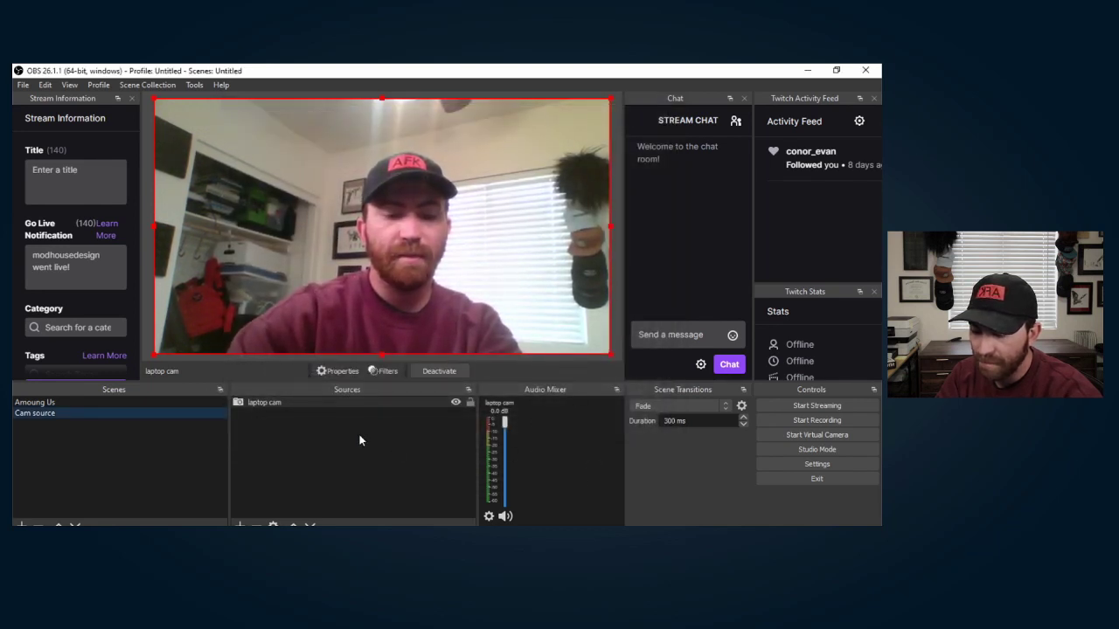
Add an Audio Input Capture source named "laptop mic" using the Microphone (Realtek Audio) device.
{"action": "right_click", "coordinate": [327, 449]}
{"action": "mouse_move", "coordinate": [339, 456]}
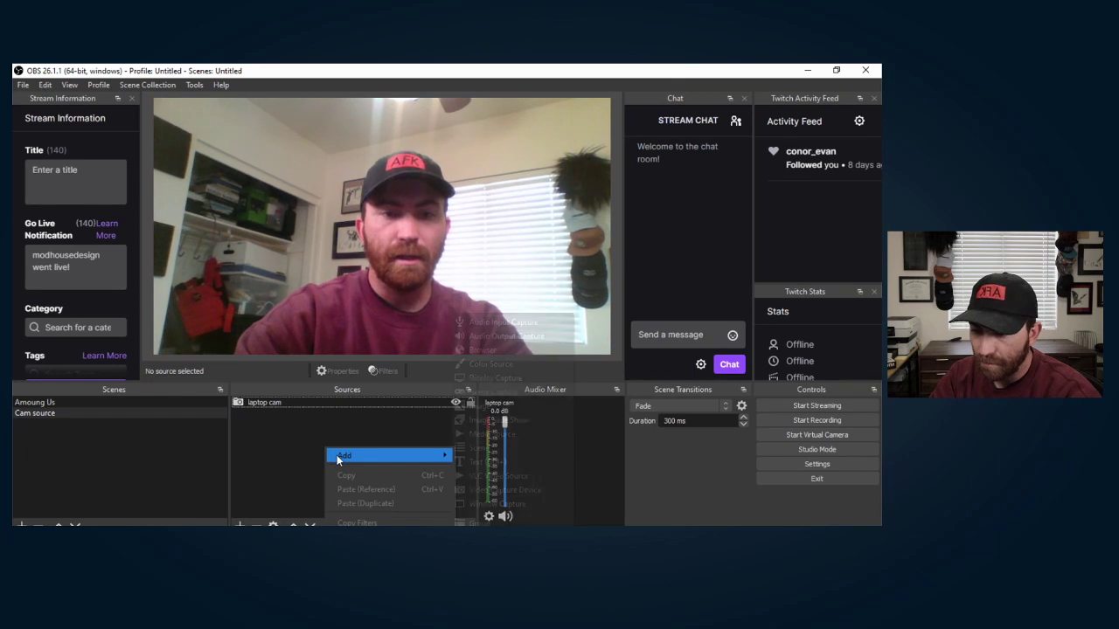
{"action": "left_click", "coordinate": [533, 328]}
{"action": "type", "text": "lap"}
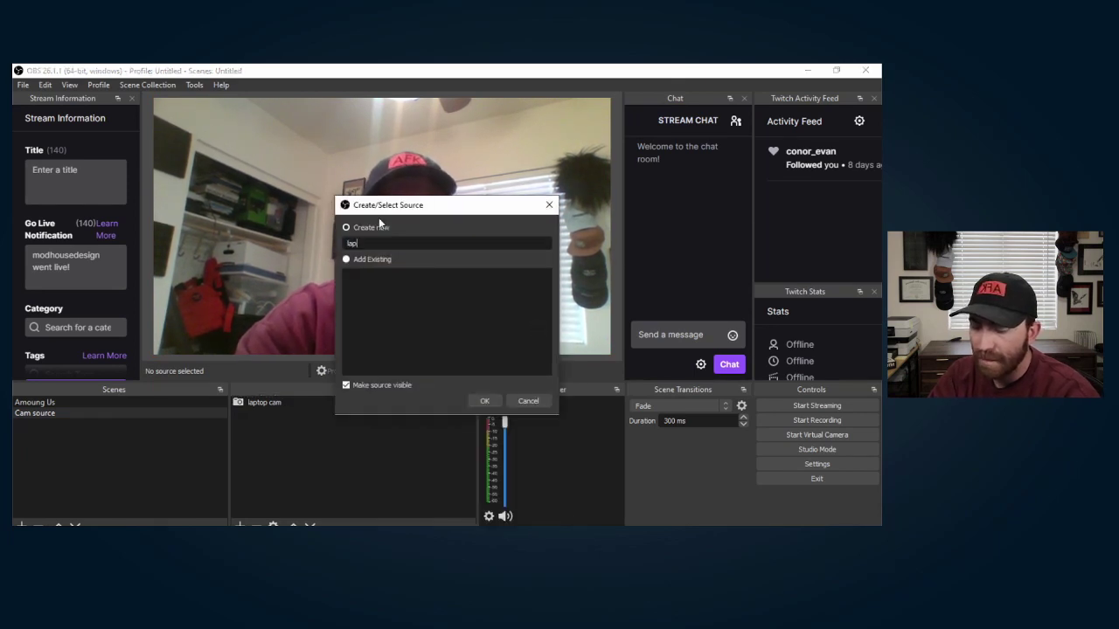
{"action": "type", "text": "top mic"}
{"action": "key", "text": "Return"}
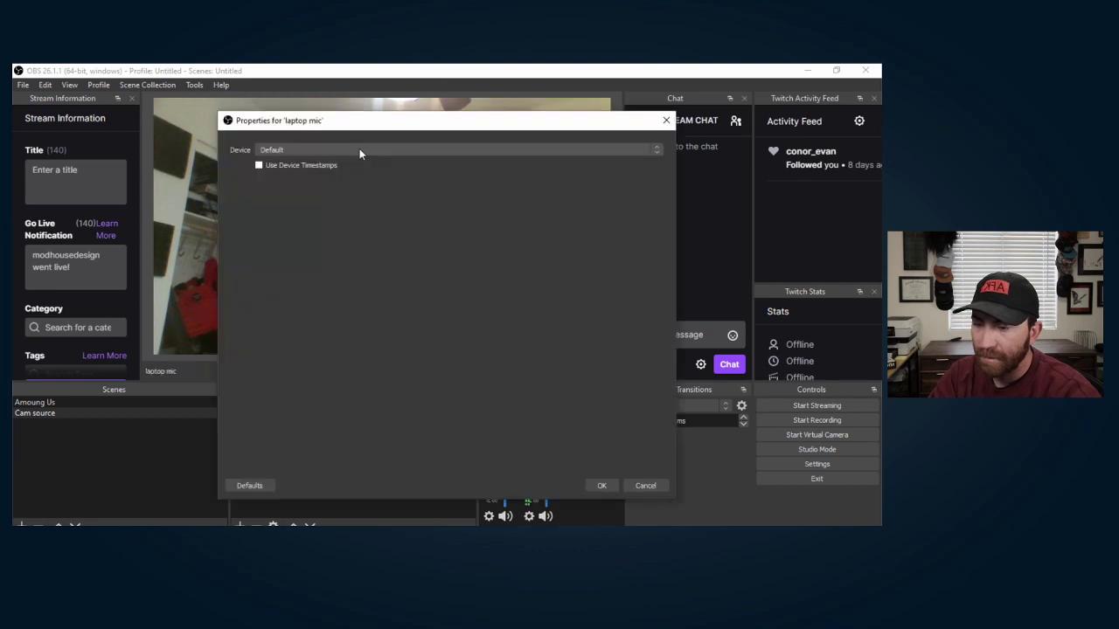
{"action": "left_click", "coordinate": [360, 150]}
{"action": "left_click", "coordinate": [345, 168]}
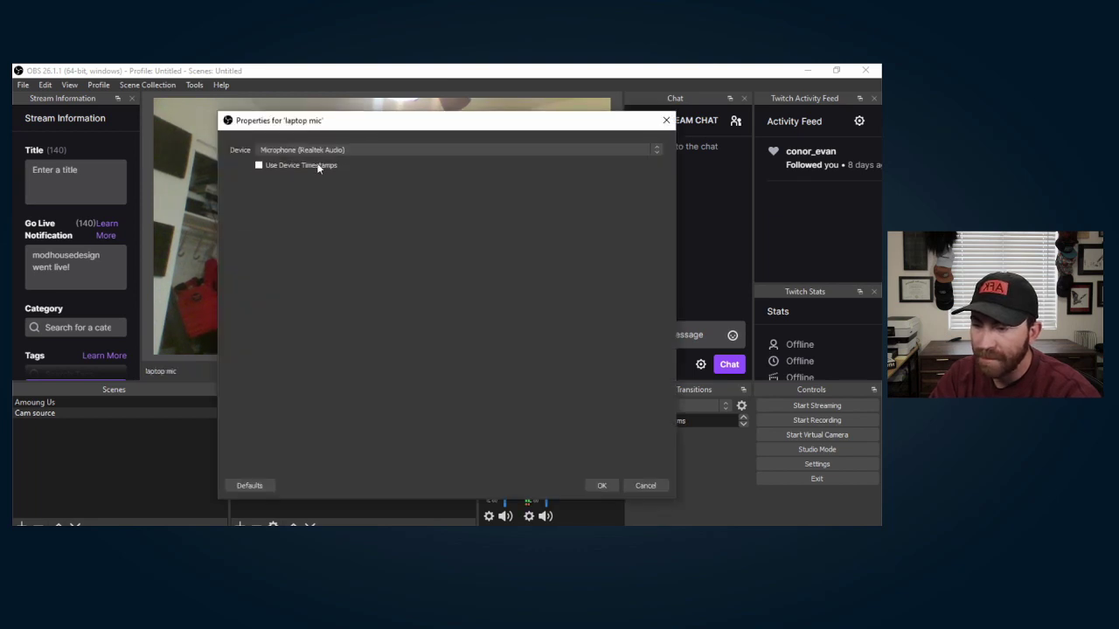
{"action": "key", "text": "Return"}
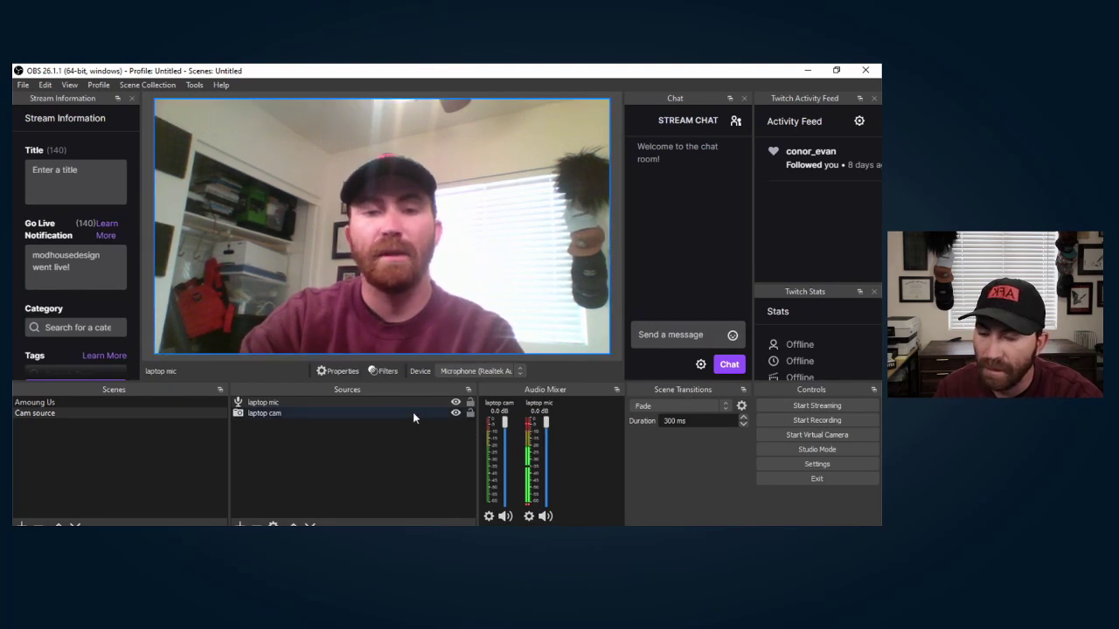
Look over the audio filters of the laptop mic source and its Noise Gate settings.
{"action": "right_click", "coordinate": [387, 402]}
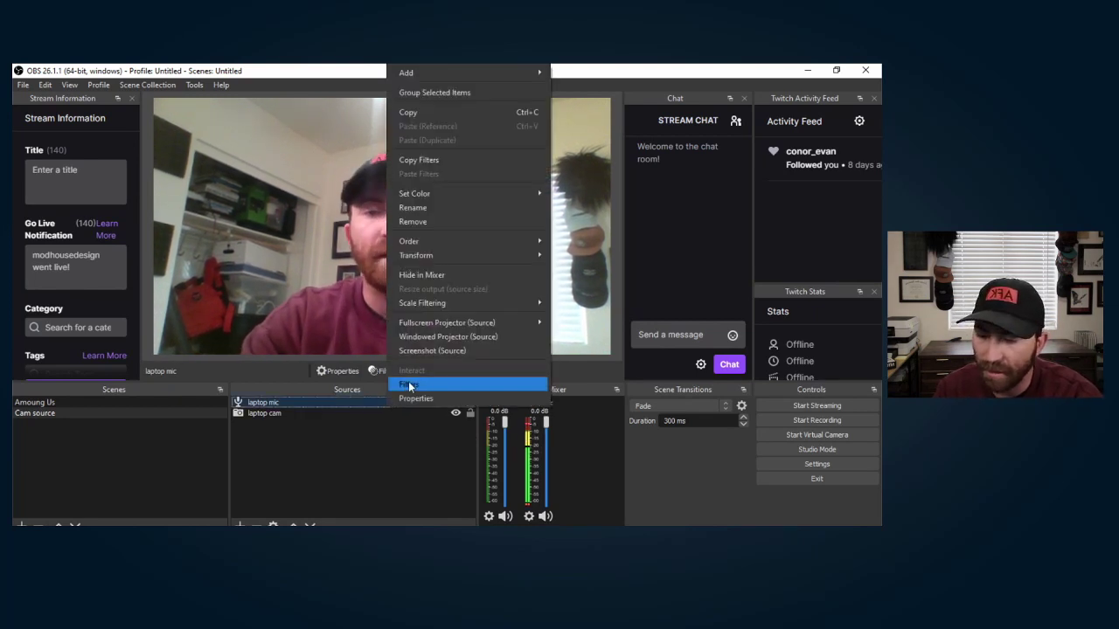
{"action": "left_click", "coordinate": [409, 384]}
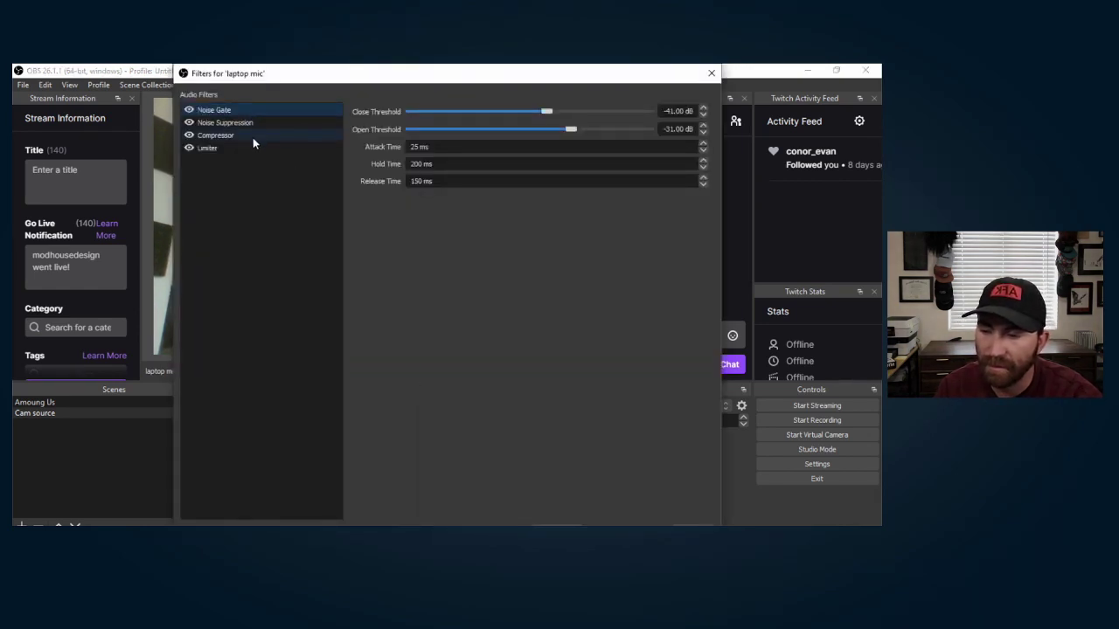
{"action": "left_click", "coordinate": [713, 73]}
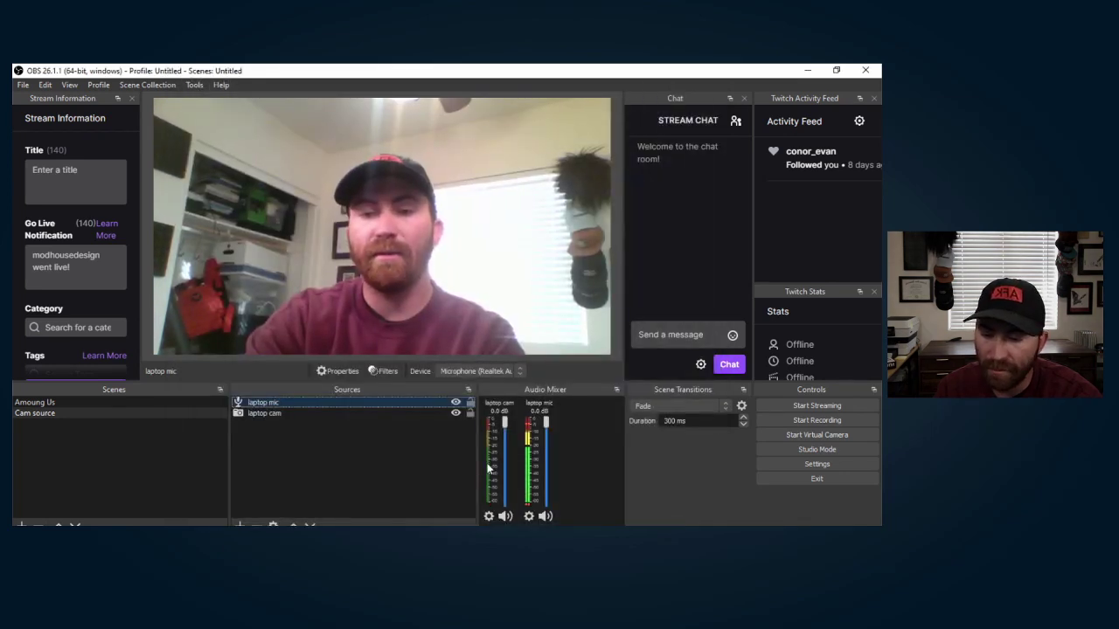
Mute the laptop cam's audio and hide its channel in the audio mixer.
{"action": "left_click", "coordinate": [504, 516]}
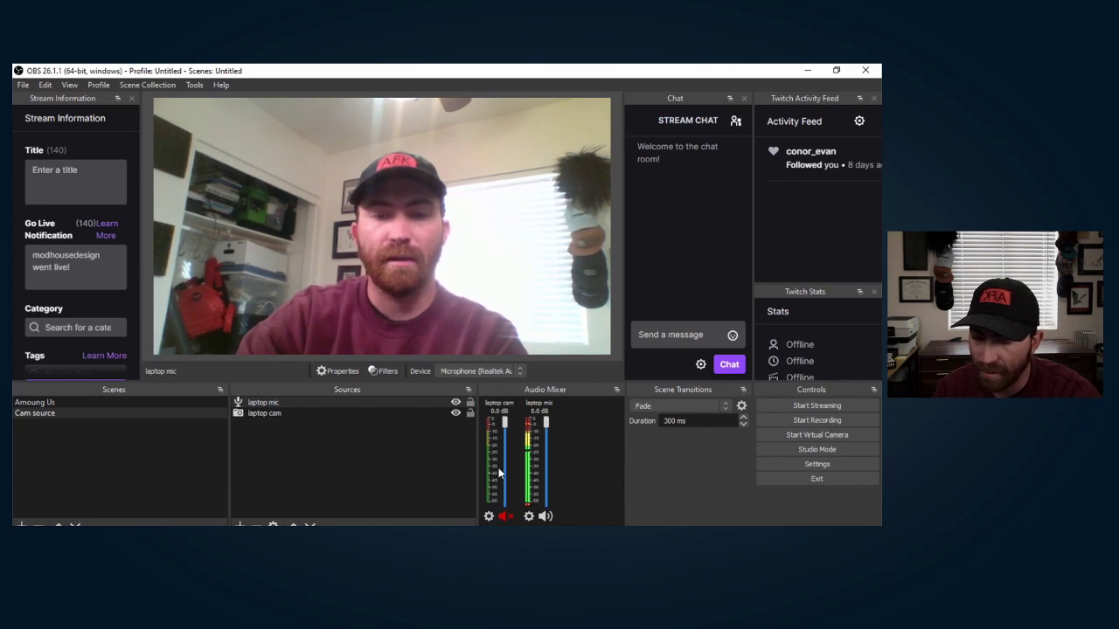
{"action": "right_click", "coordinate": [499, 471]}
{"action": "left_click", "coordinate": [522, 345]}
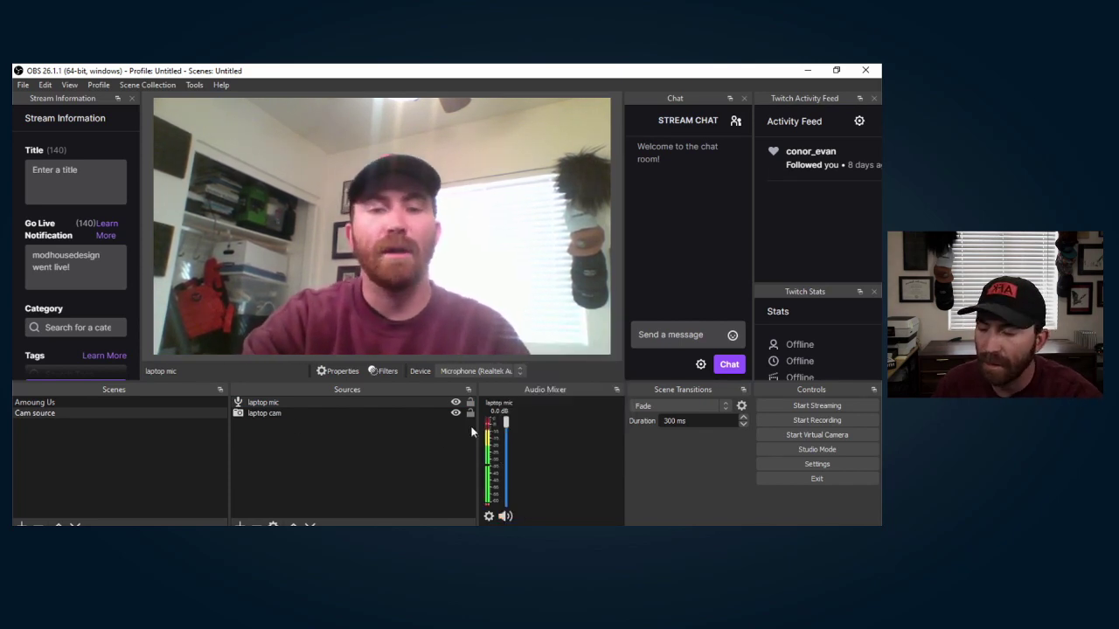
Add the existing Cam source scene as a visible source in the Amoung Us scene.
{"action": "left_click", "coordinate": [124, 403]}
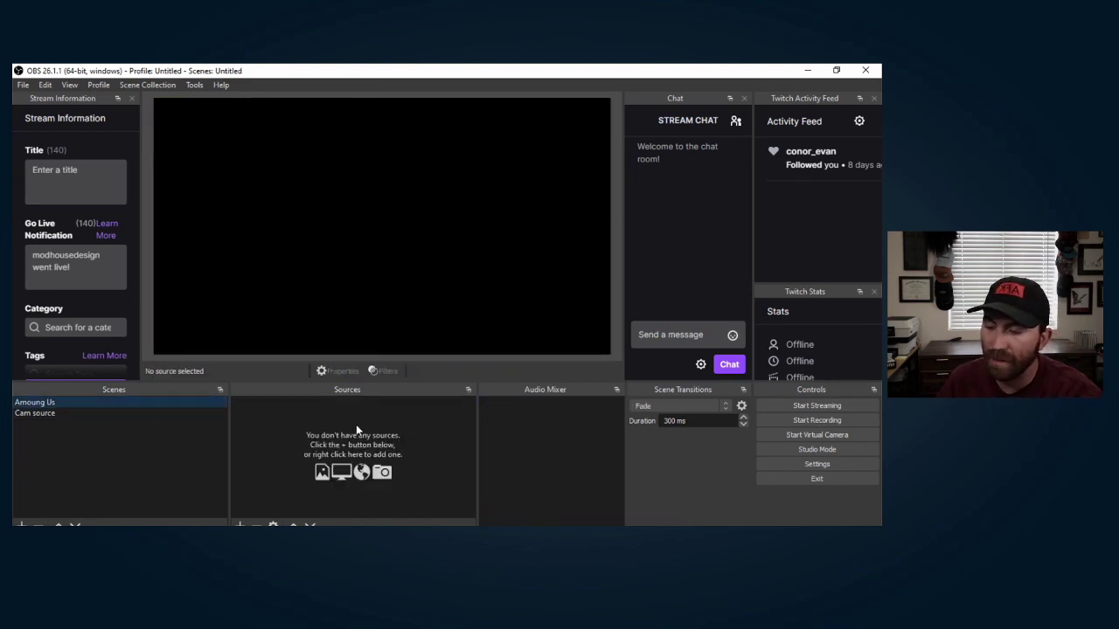
{"action": "right_click", "coordinate": [355, 421]}
{"action": "mouse_move", "coordinate": [420, 428]}
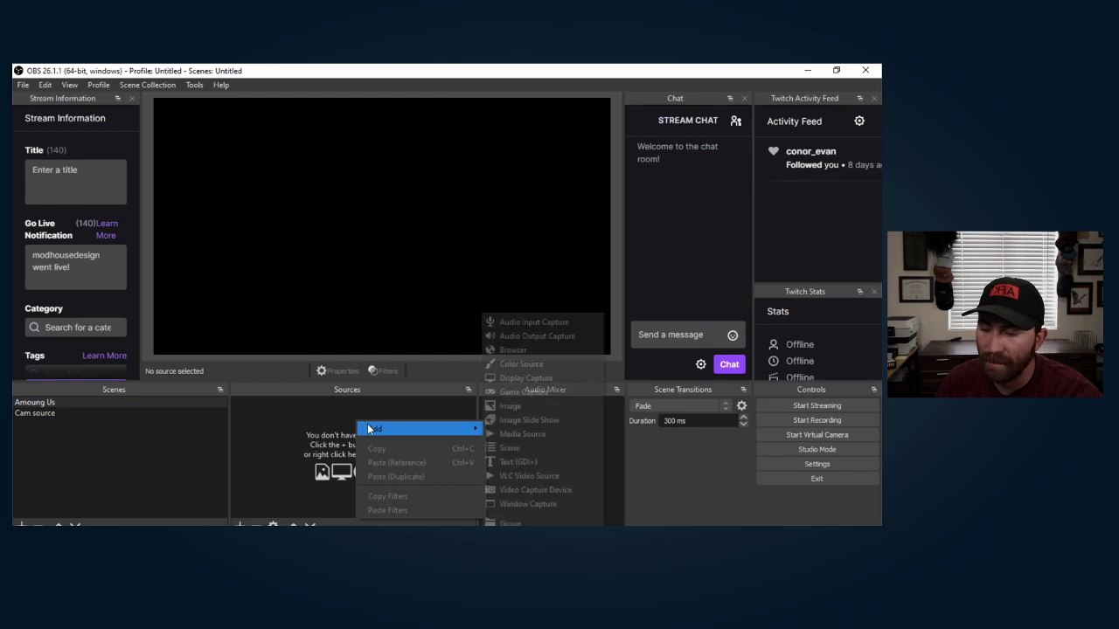
{"action": "left_click", "coordinate": [536, 447]}
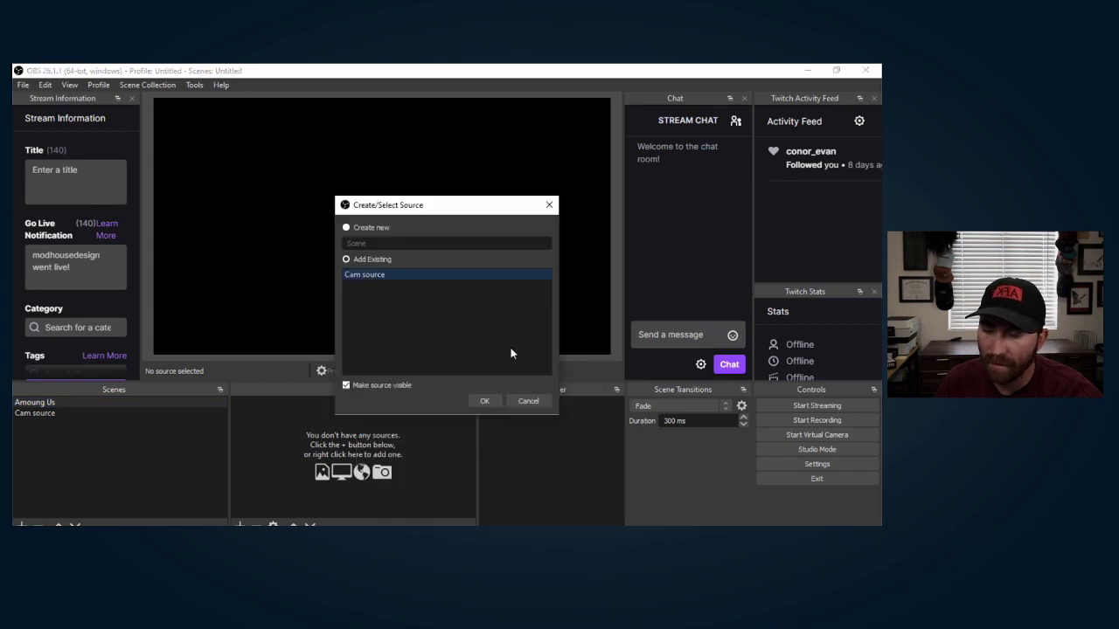
{"action": "left_click", "coordinate": [486, 401]}
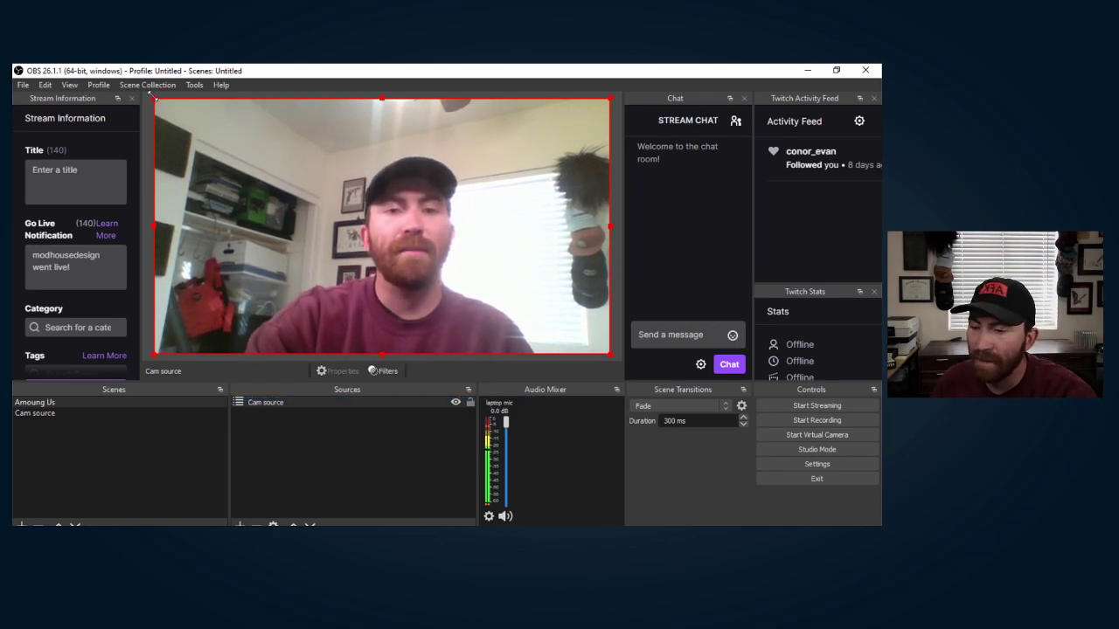
Shrink the Cam source, crop its left and right sides, and place it at the bottom centre of the canvas.
{"action": "left_click_drag", "start_coordinate": [154, 98], "coordinate": [473, 278]}
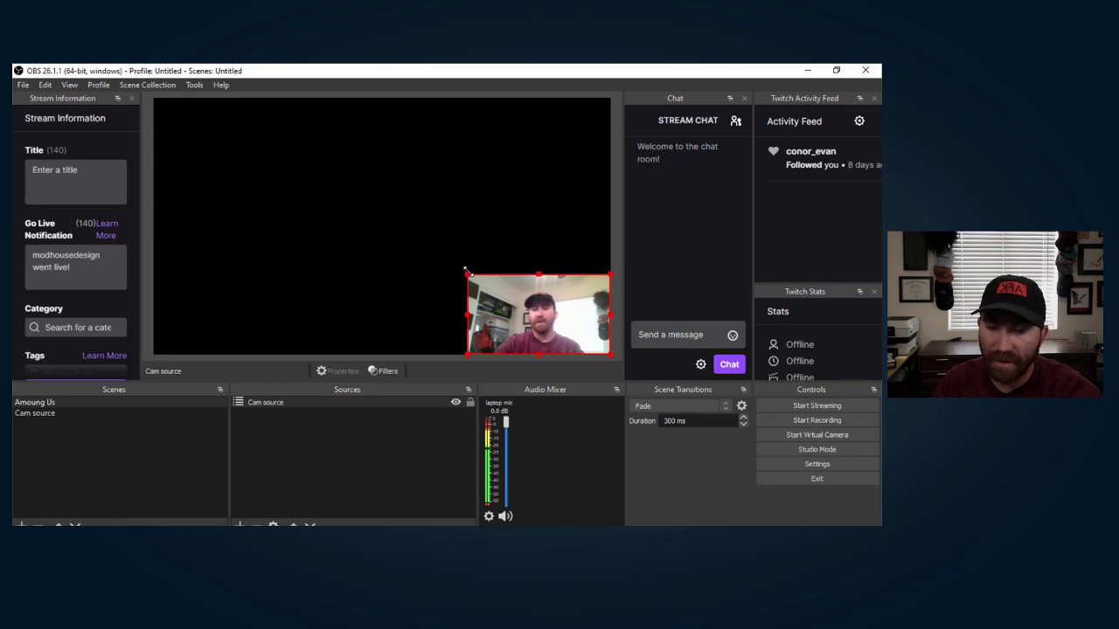
{"action": "left_click_drag", "start_coordinate": [467, 275], "coordinate": [500, 319]}
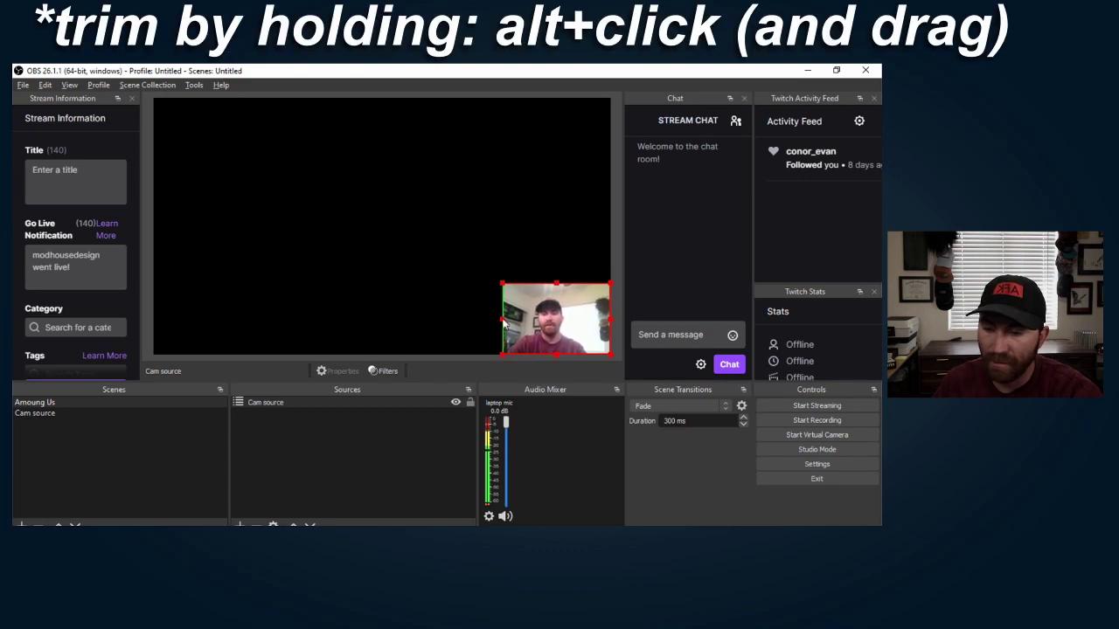
{"action": "left_click_drag", "start_coordinate": [608, 326], "coordinate": [591, 325]}
{"action": "left_click_drag", "start_coordinate": [501, 282], "coordinate": [480, 278]}
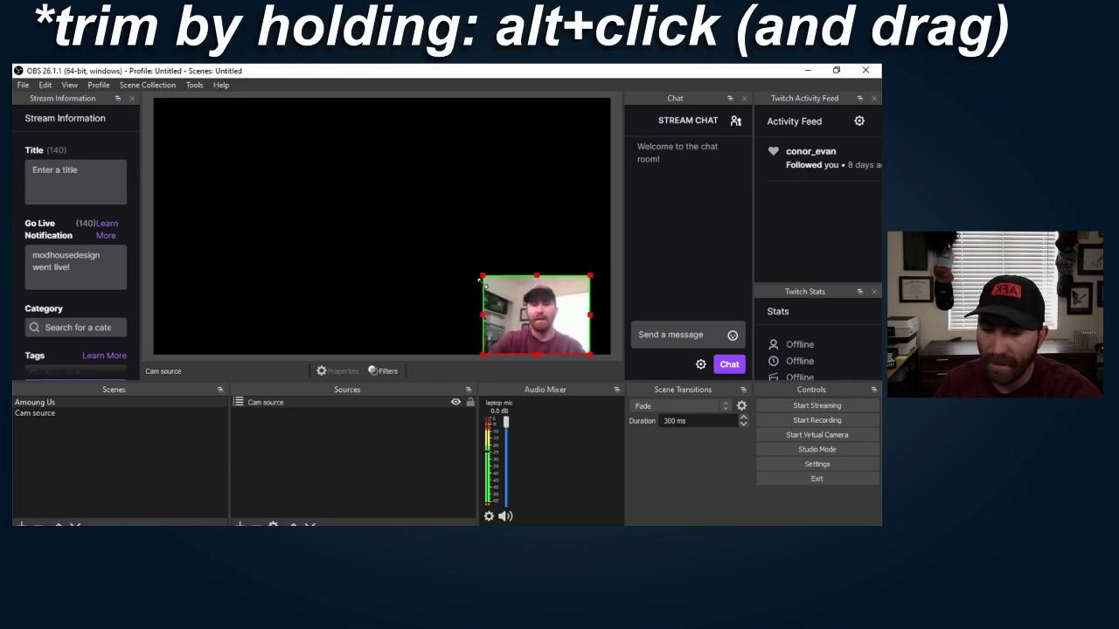
{"action": "left_click_drag", "start_coordinate": [534, 323], "coordinate": [365, 321]}
{"action": "left_click", "coordinate": [412, 254]}
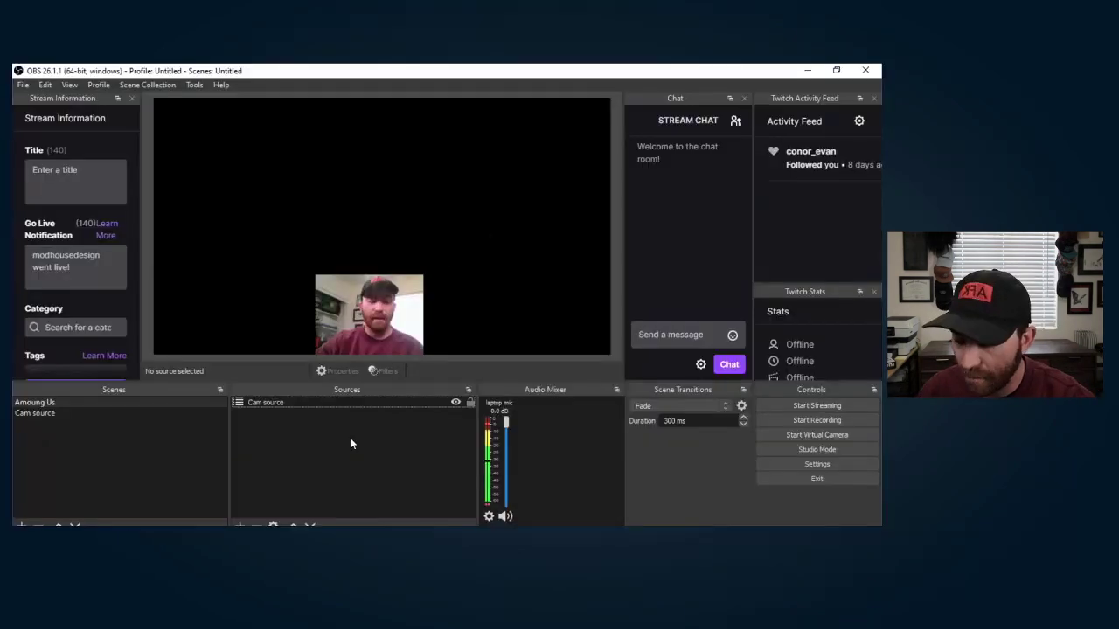
Add a Game Capture source in "Capture specific window" mode for the window [Among Us.exe]: Among Us.
{"action": "right_click", "coordinate": [349, 443]}
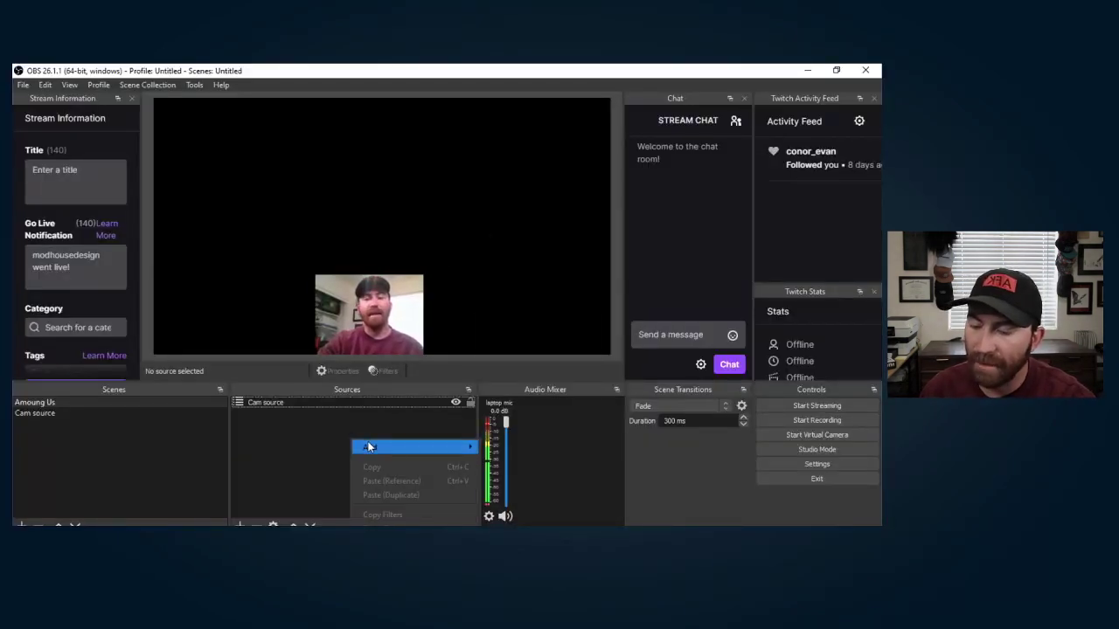
{"action": "left_click", "coordinate": [369, 446]}
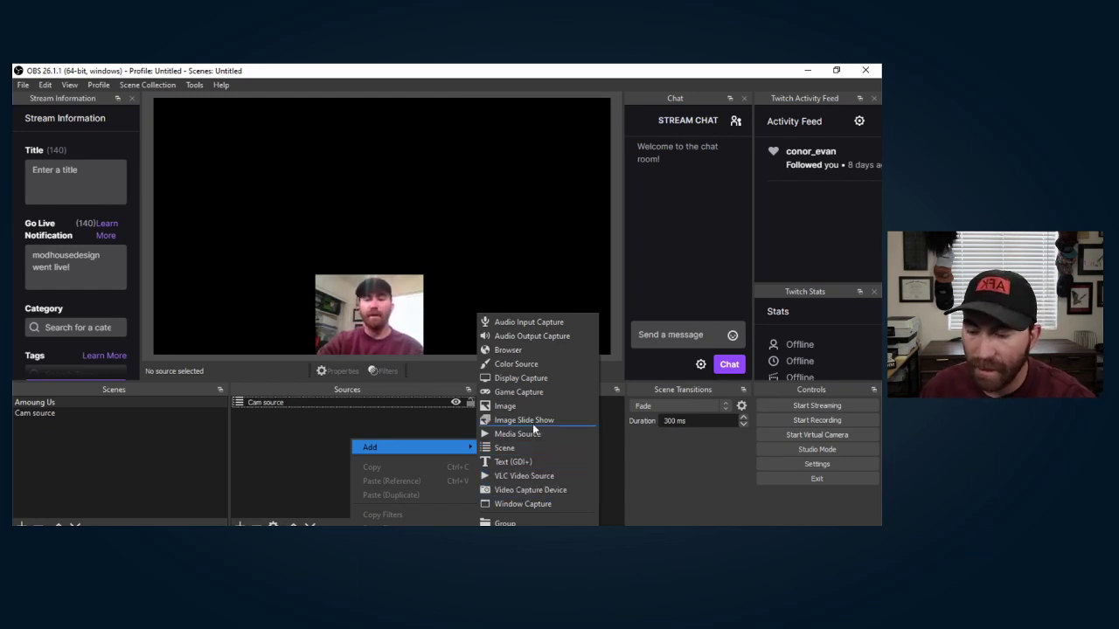
{"action": "left_click", "coordinate": [528, 391]}
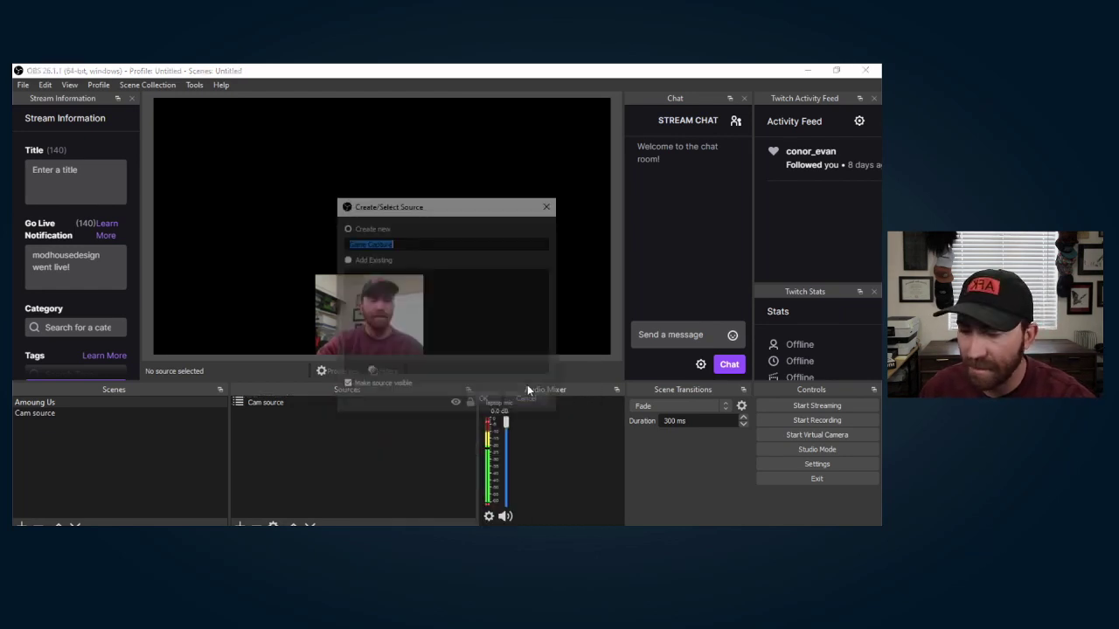
{"action": "key", "text": "Return"}
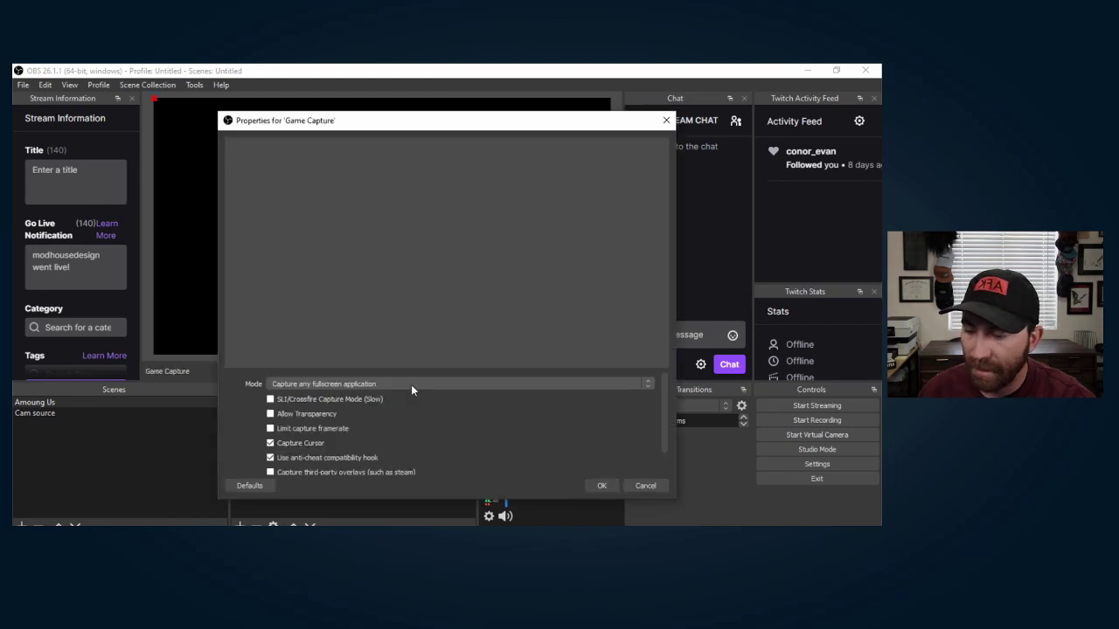
{"action": "left_click", "coordinate": [411, 384]}
{"action": "left_click", "coordinate": [402, 401]}
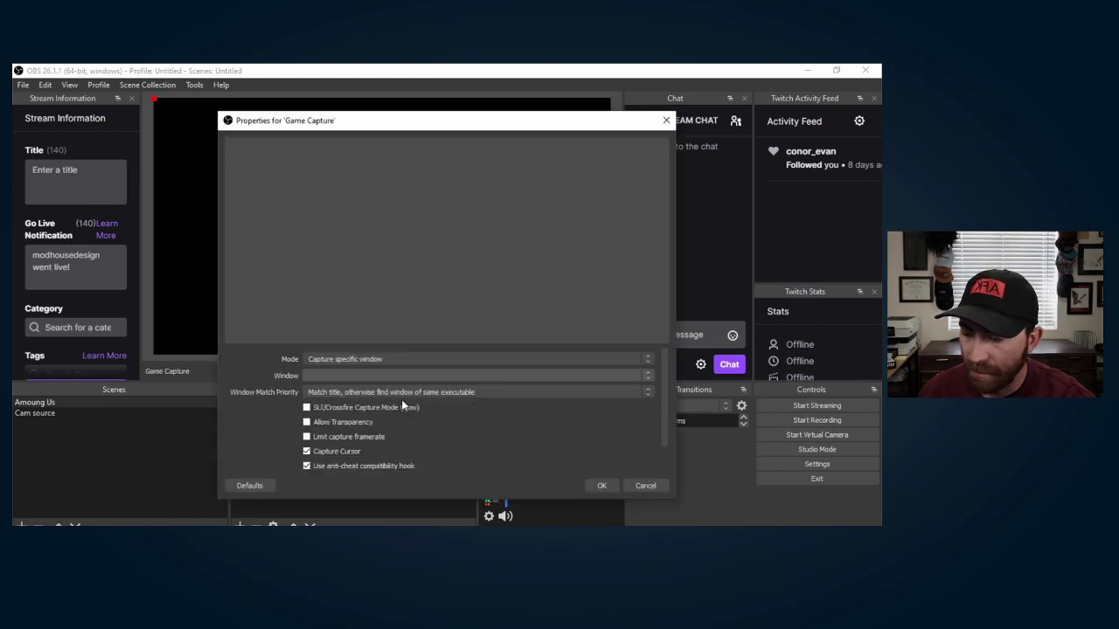
{"action": "left_click", "coordinate": [422, 375]}
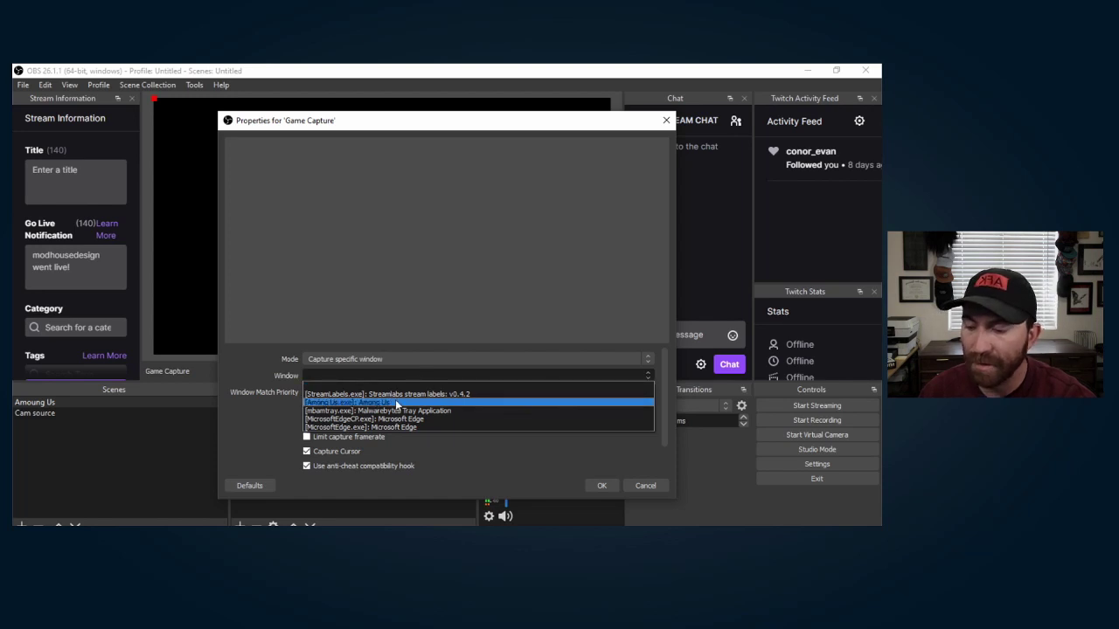
{"action": "left_click", "coordinate": [395, 401]}
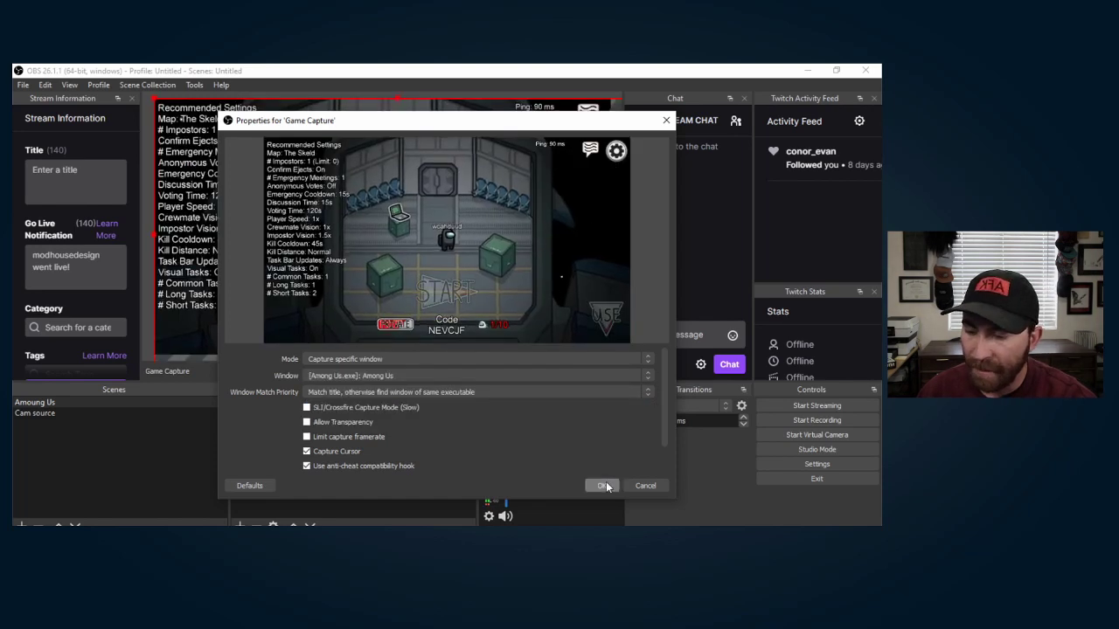
{"action": "left_click", "coordinate": [604, 487]}
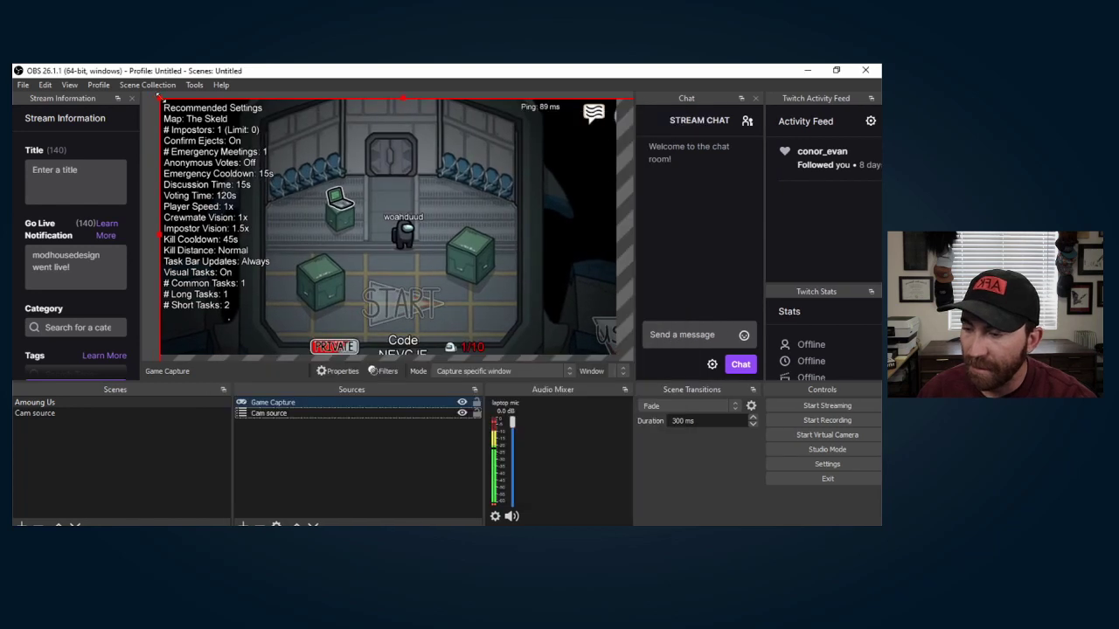
Scale the Game Capture to fill the canvas and move it below the Cam source in the source order.
{"action": "left_click_drag", "start_coordinate": [159, 100], "coordinate": [192, 129]}
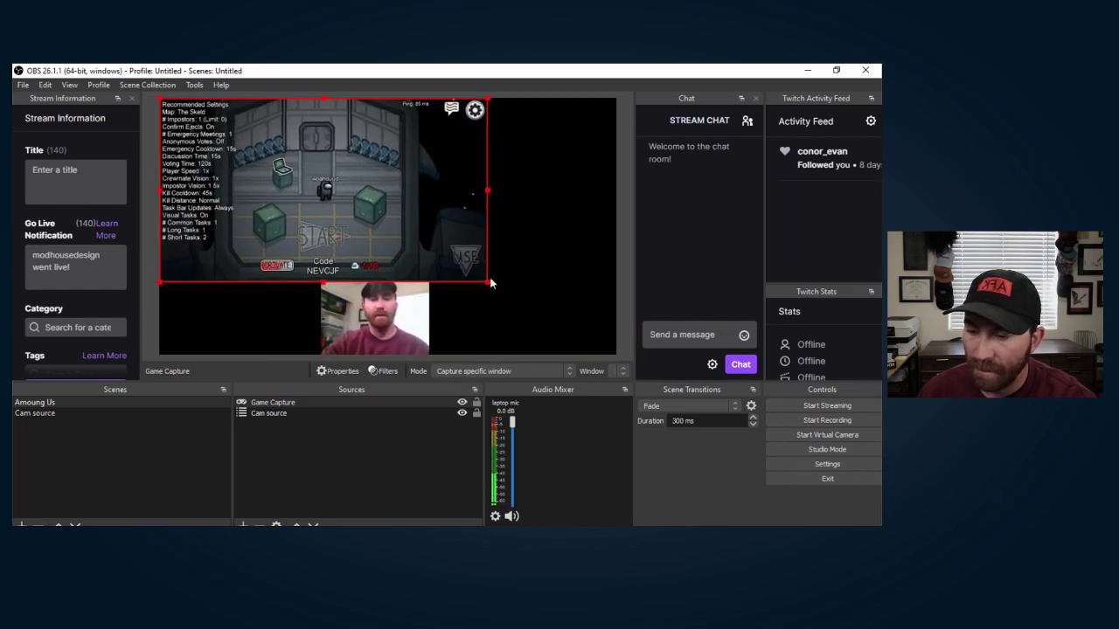
{"action": "left_click_drag", "start_coordinate": [487, 281], "coordinate": [616, 350]}
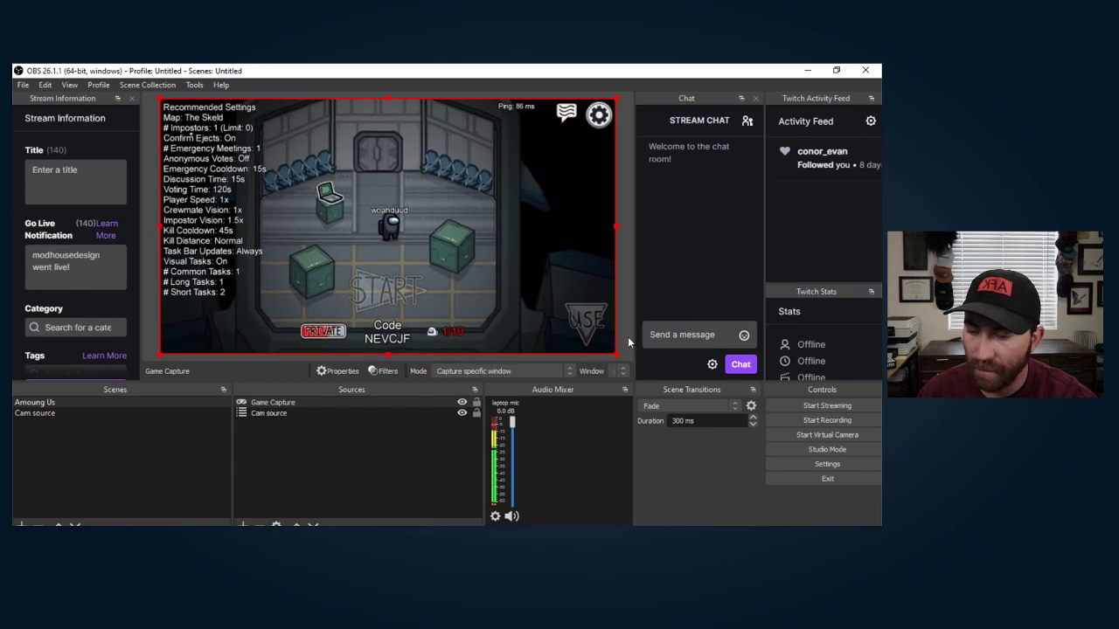
{"action": "left_click", "coordinate": [334, 403]}
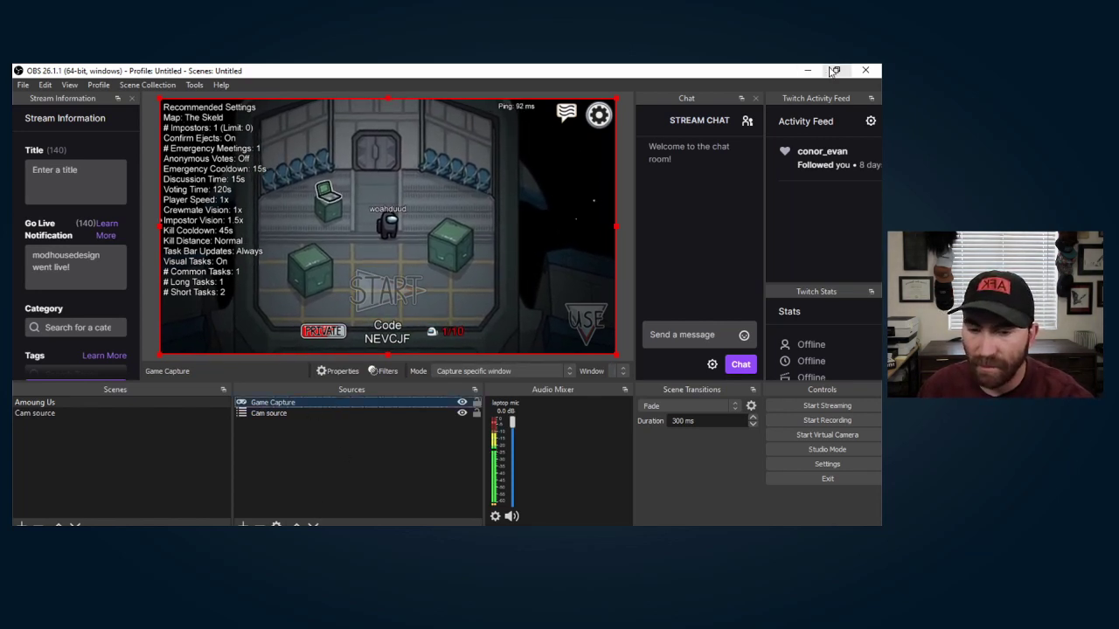
{"action": "left_click", "coordinate": [854, 73]}
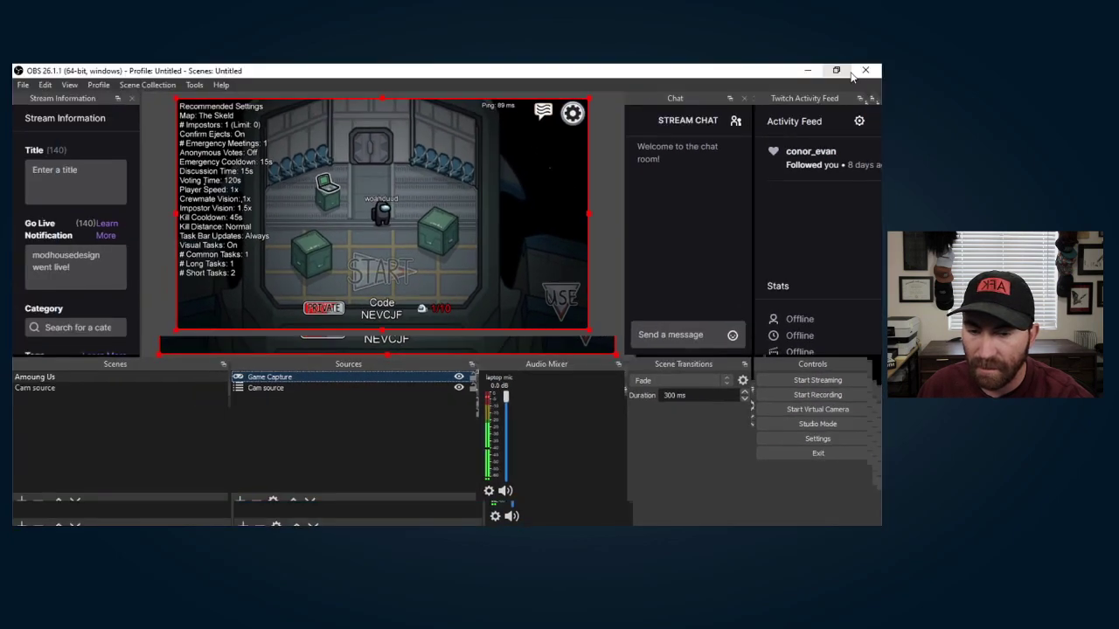
{"action": "left_click", "coordinate": [309, 501]}
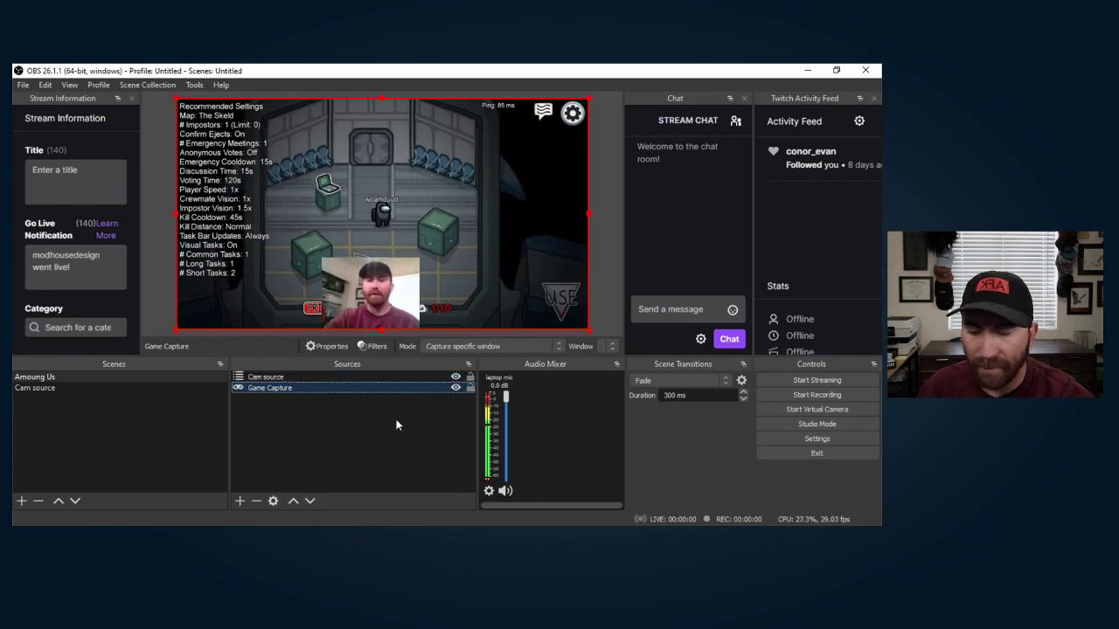
{"action": "left_click", "coordinate": [373, 460]}
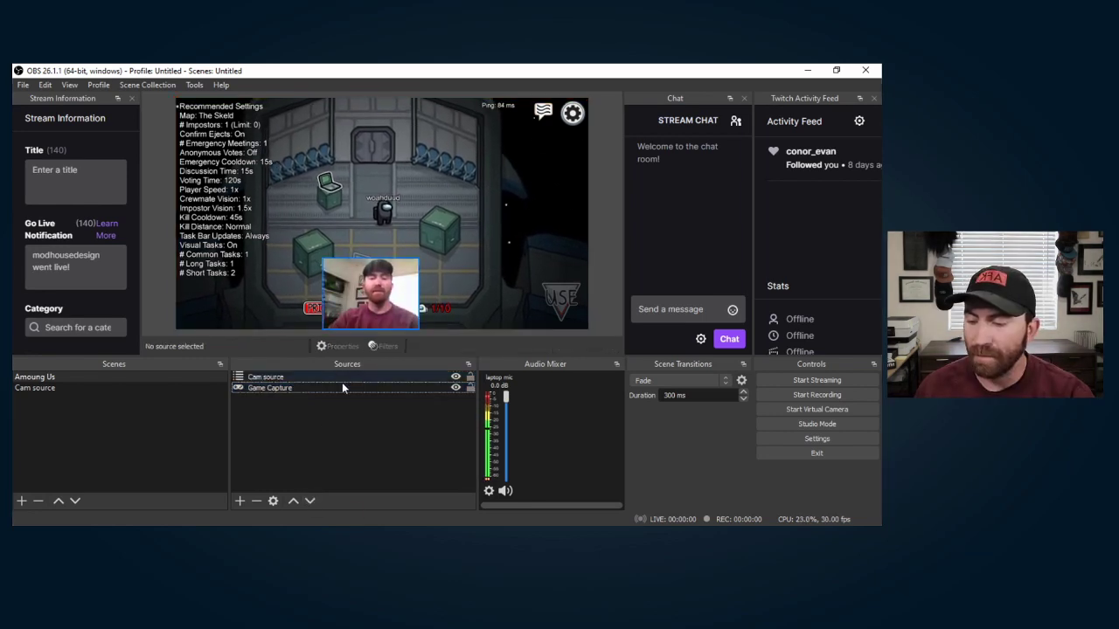
{"action": "left_click", "coordinate": [332, 389]}
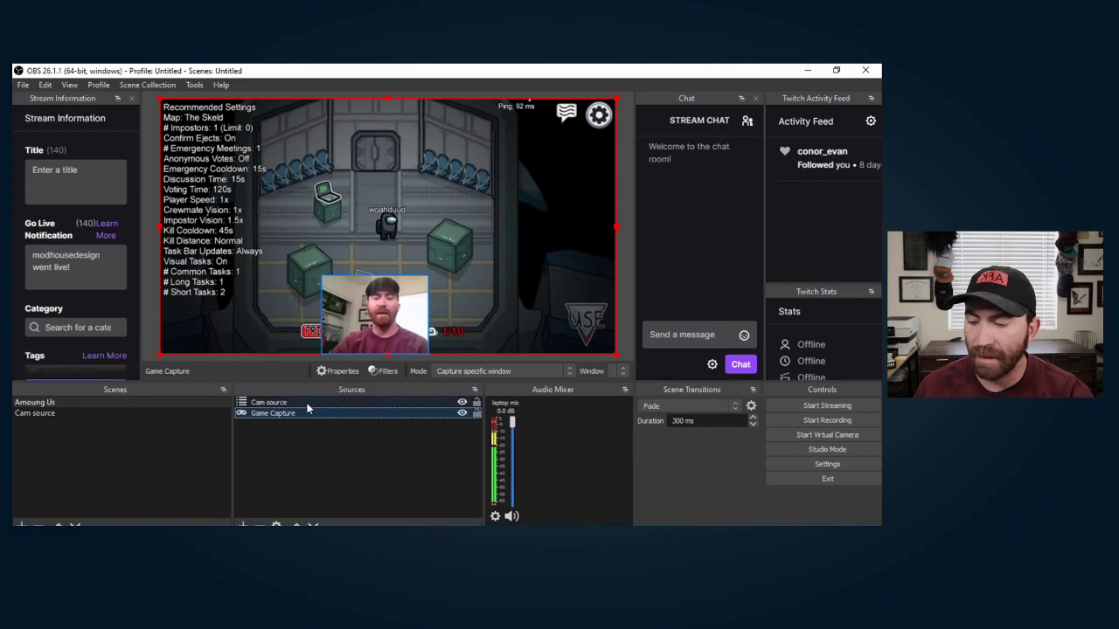
{"action": "left_click", "coordinate": [312, 426]}
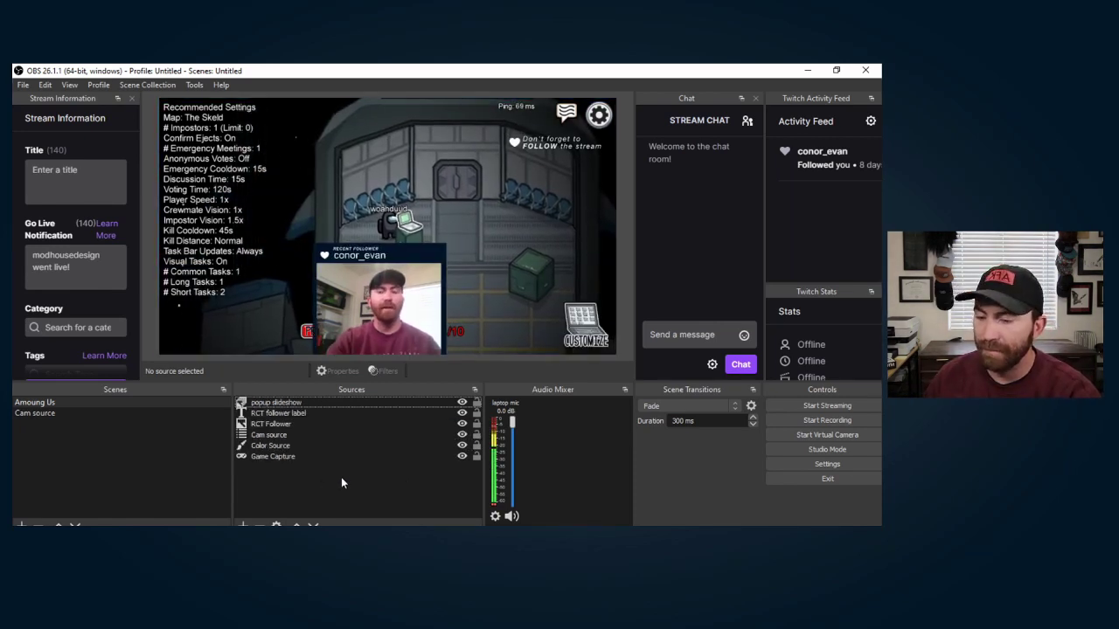
Look over the popup slideshow, RCT follower label, RCT Follower and Cam source items and where each sits on the canvas.
{"action": "left_click", "coordinate": [341, 404]}
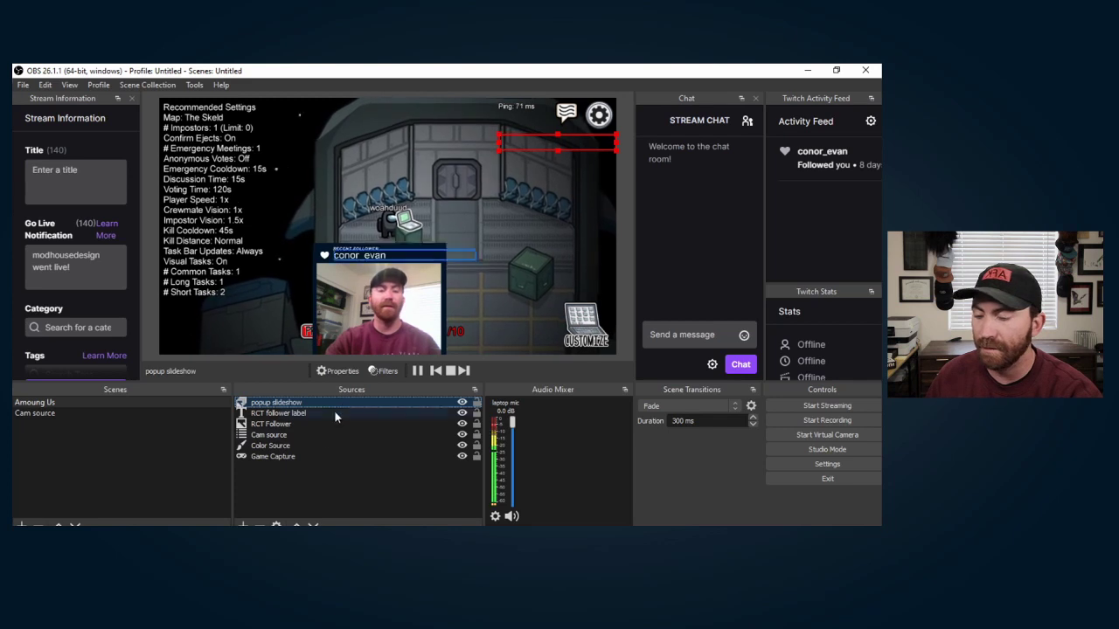
{"action": "left_click", "coordinate": [278, 414]}
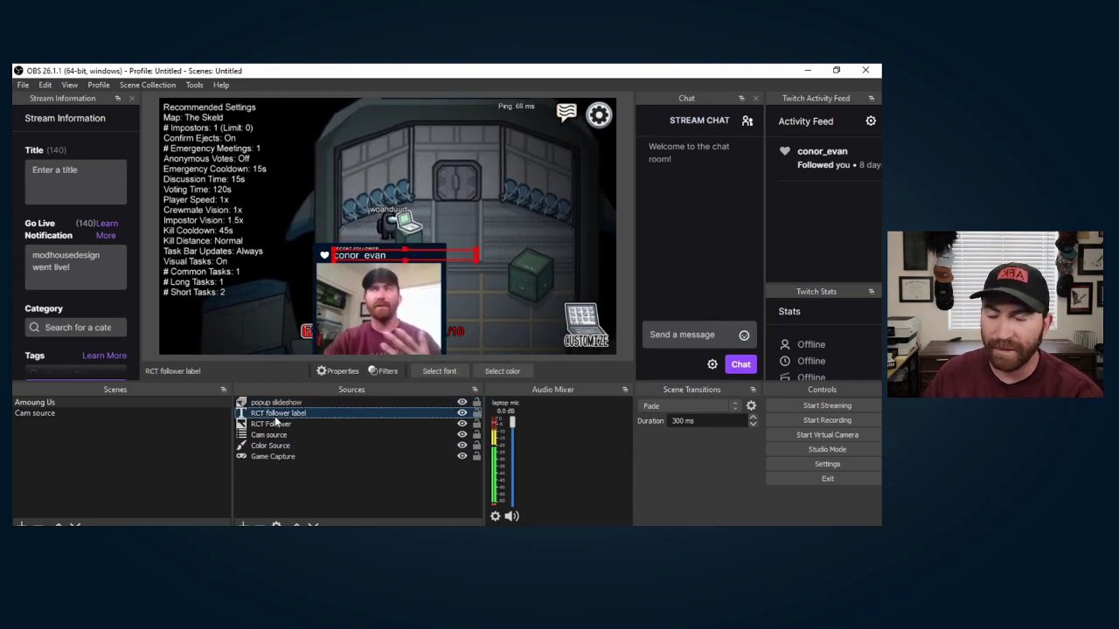
{"action": "left_click", "coordinate": [275, 424]}
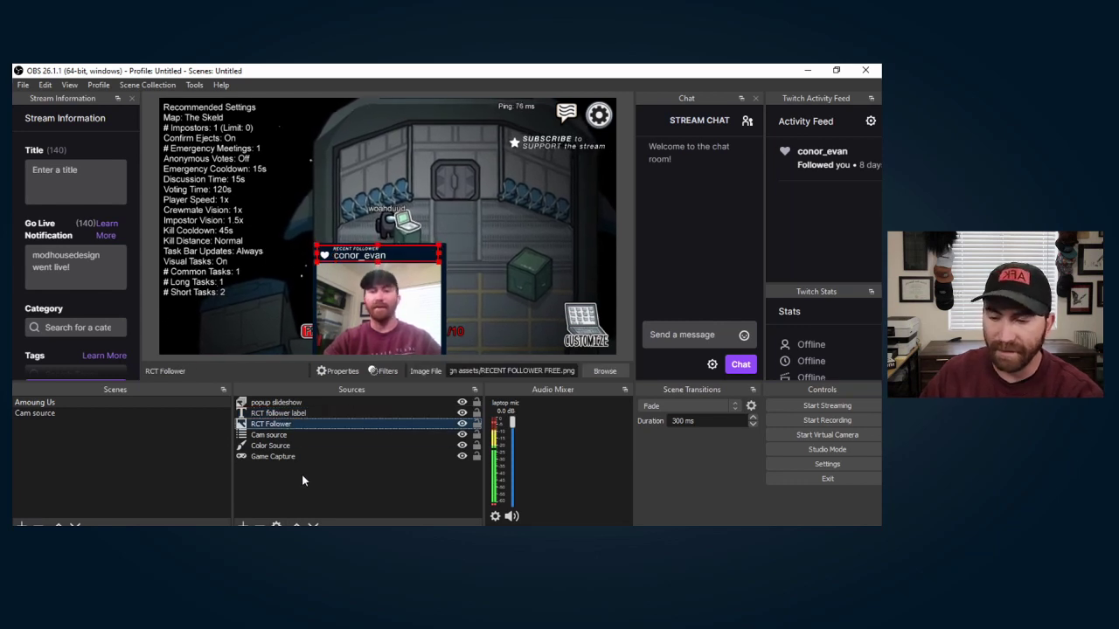
{"action": "left_click", "coordinate": [280, 434]}
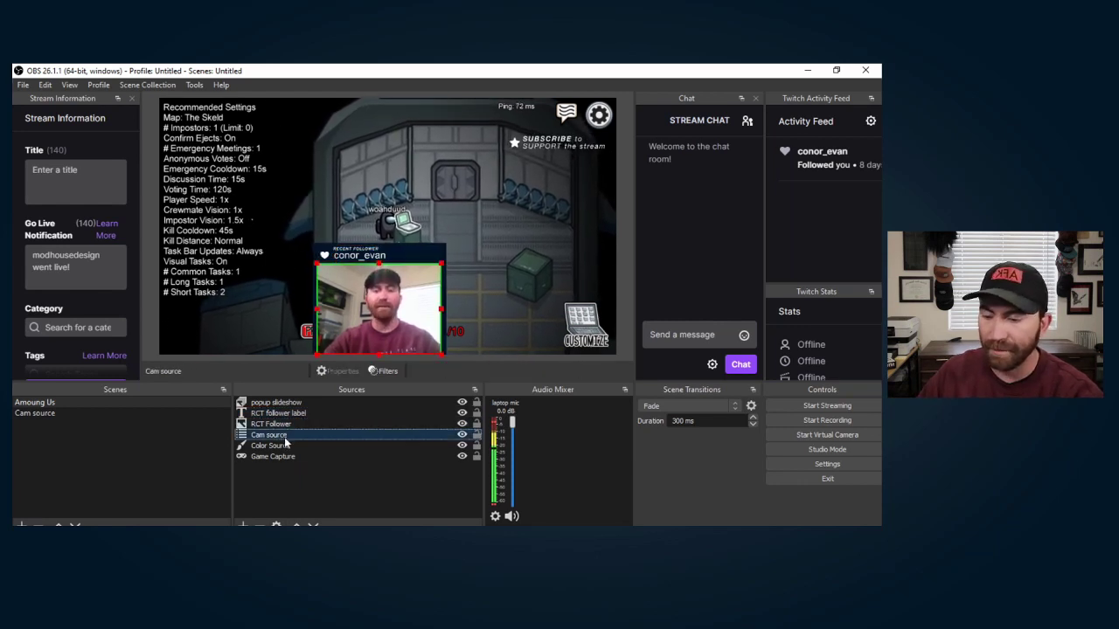
Group the RCT follower label, RCT Follower, Cam source and Color Source under the default group name, and scale the group down.
{"action": "left_click", "coordinate": [282, 446]}
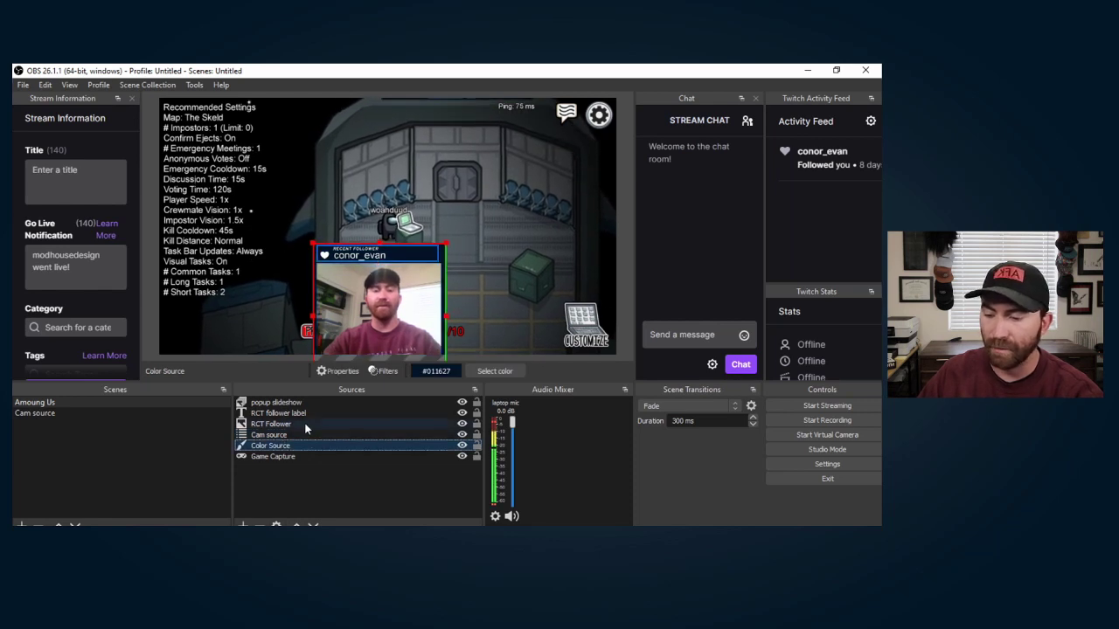
{"action": "left_click", "coordinate": [305, 413], "text": "shift"}
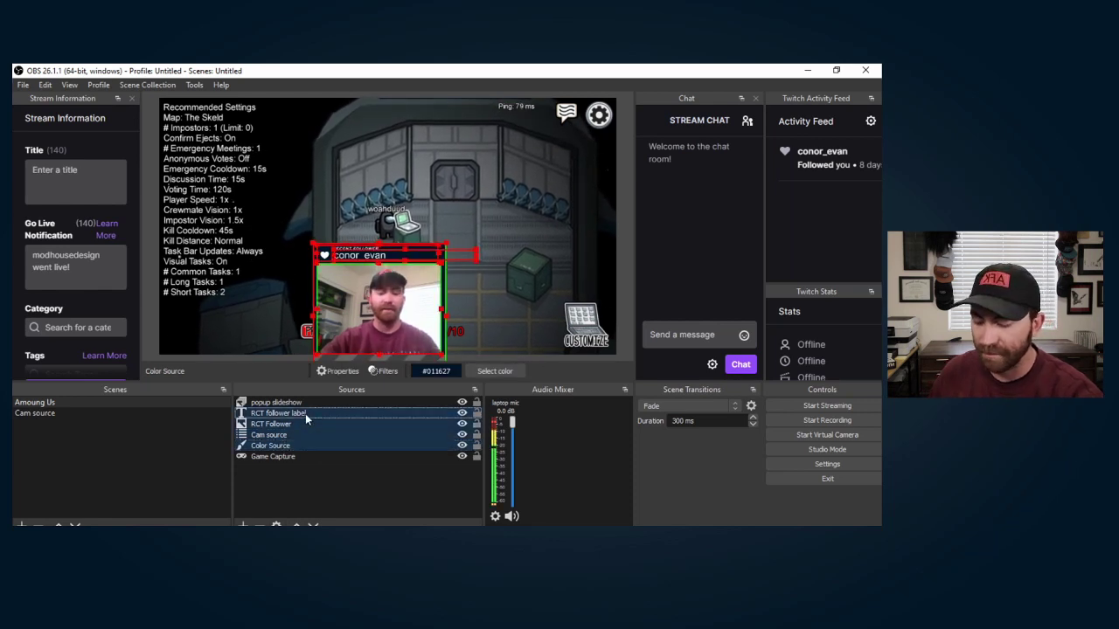
{"action": "right_click", "coordinate": [305, 414]}
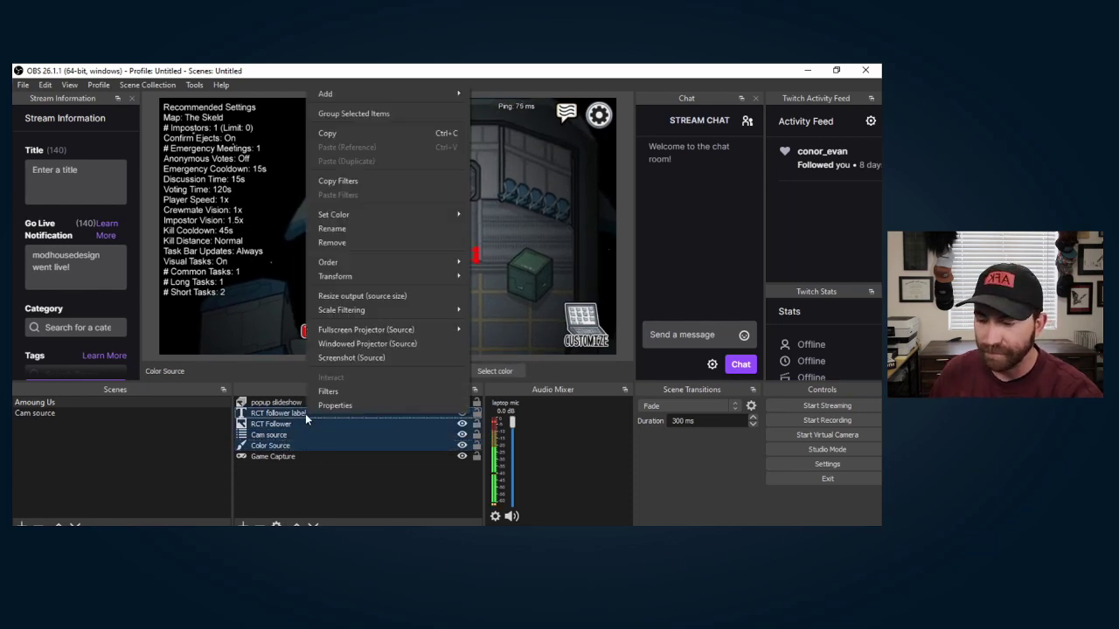
{"action": "left_click", "coordinate": [390, 114]}
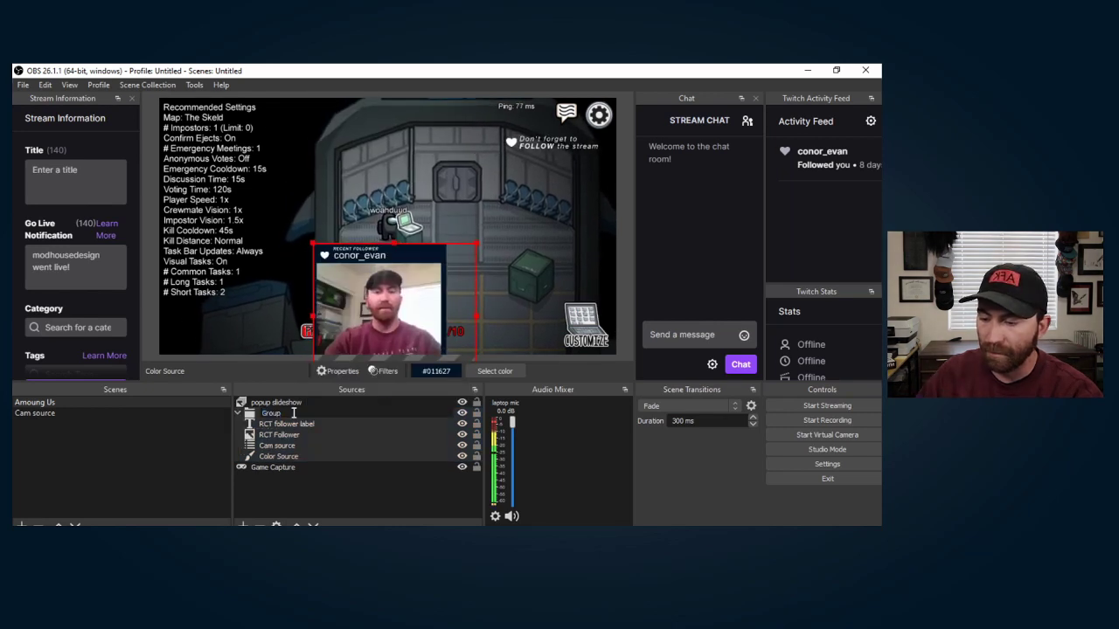
{"action": "left_click", "coordinate": [305, 488]}
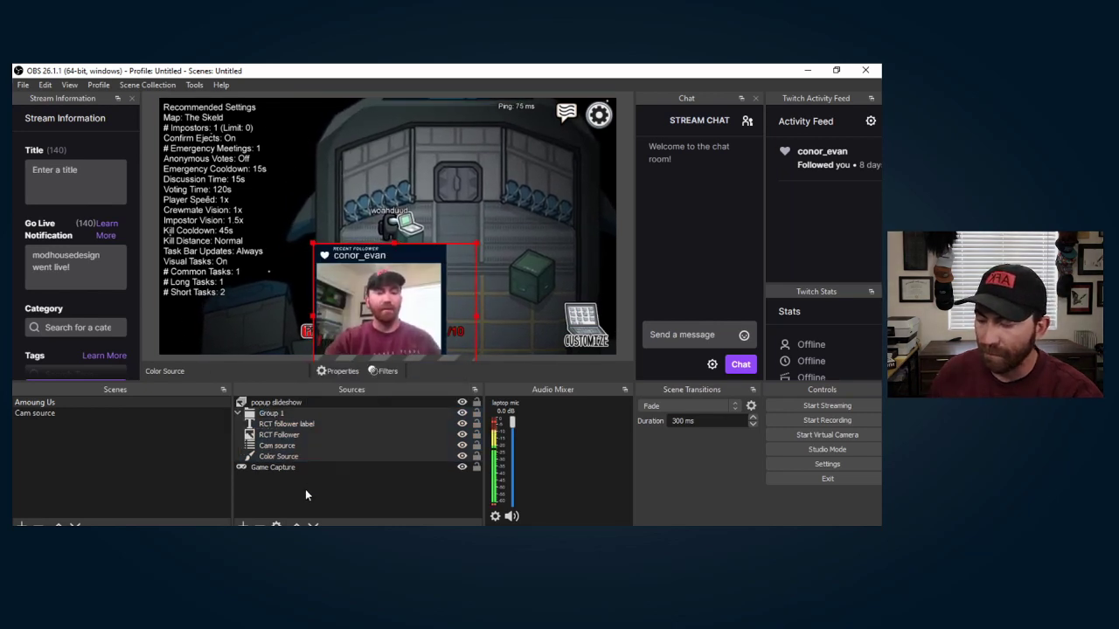
{"action": "left_click", "coordinate": [291, 415]}
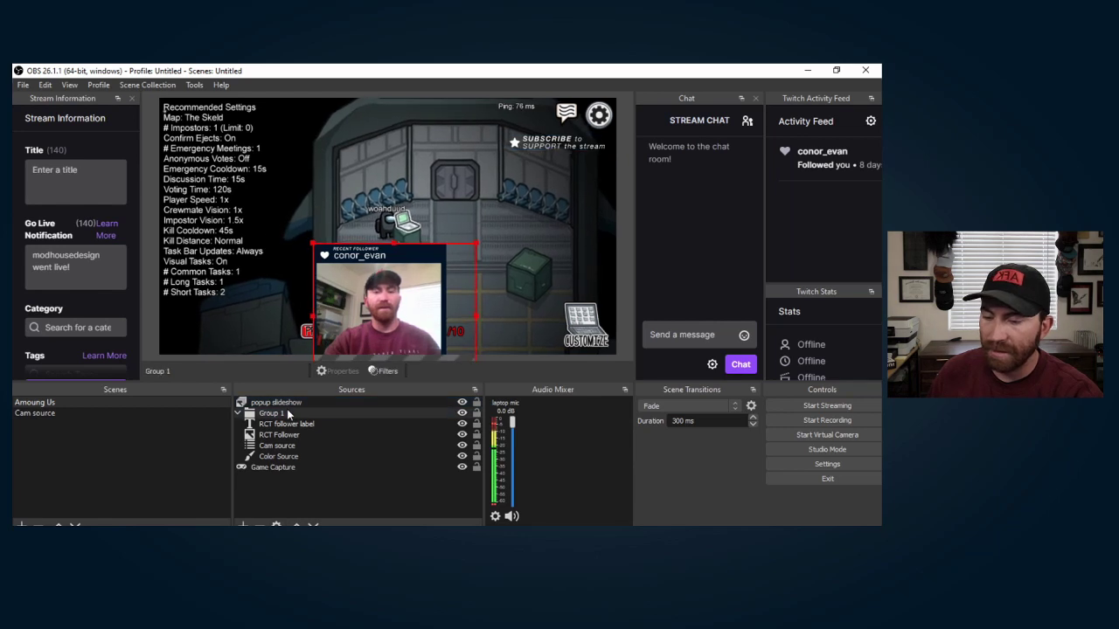
{"action": "left_click_drag", "start_coordinate": [475, 245], "coordinate": [452, 260]}
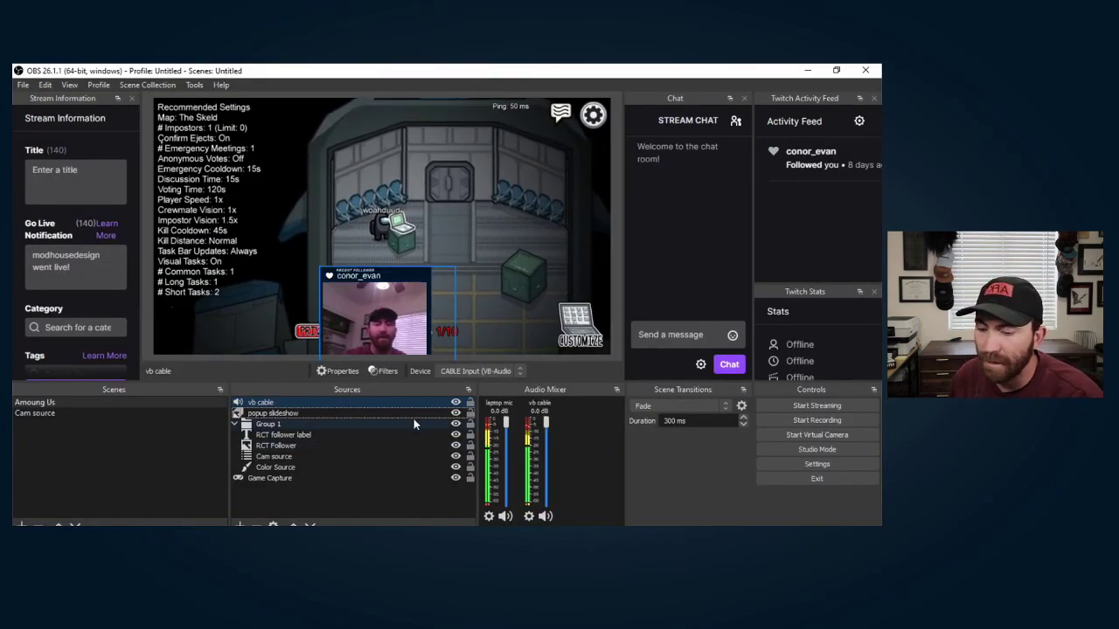
Switch to Voicemeeter Banana to review its audio routing, and check the device properties of the vb cable source in OBS.
{"action": "left_click", "coordinate": [389, 537]}
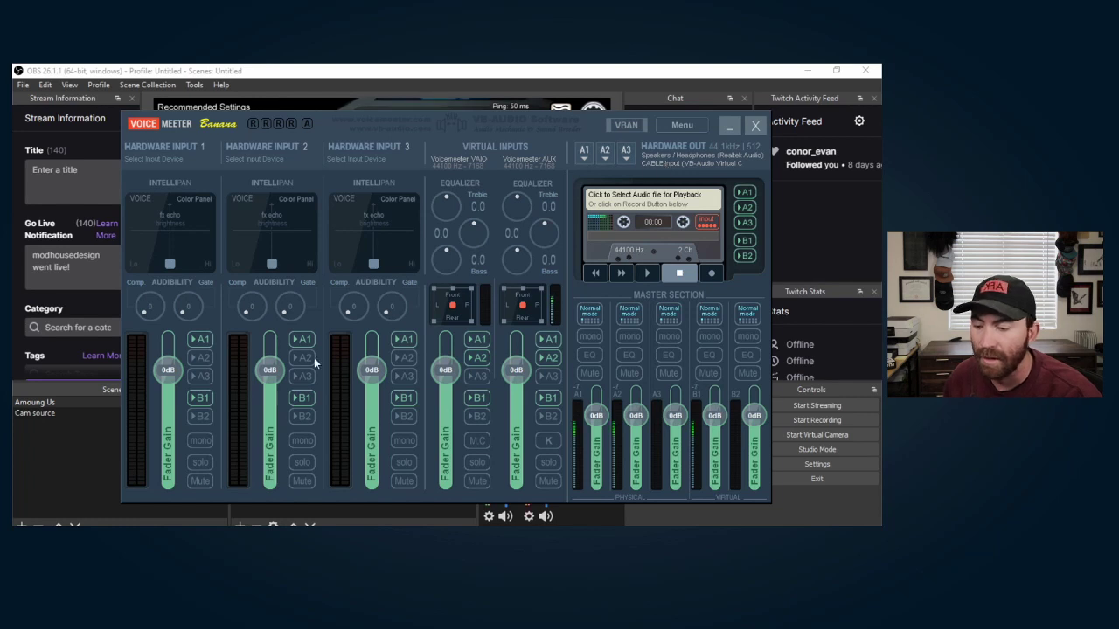
{"action": "left_click", "coordinate": [306, 508]}
{"action": "right_click", "coordinate": [344, 402]}
{"action": "mouse_move", "coordinate": [435, 408]}
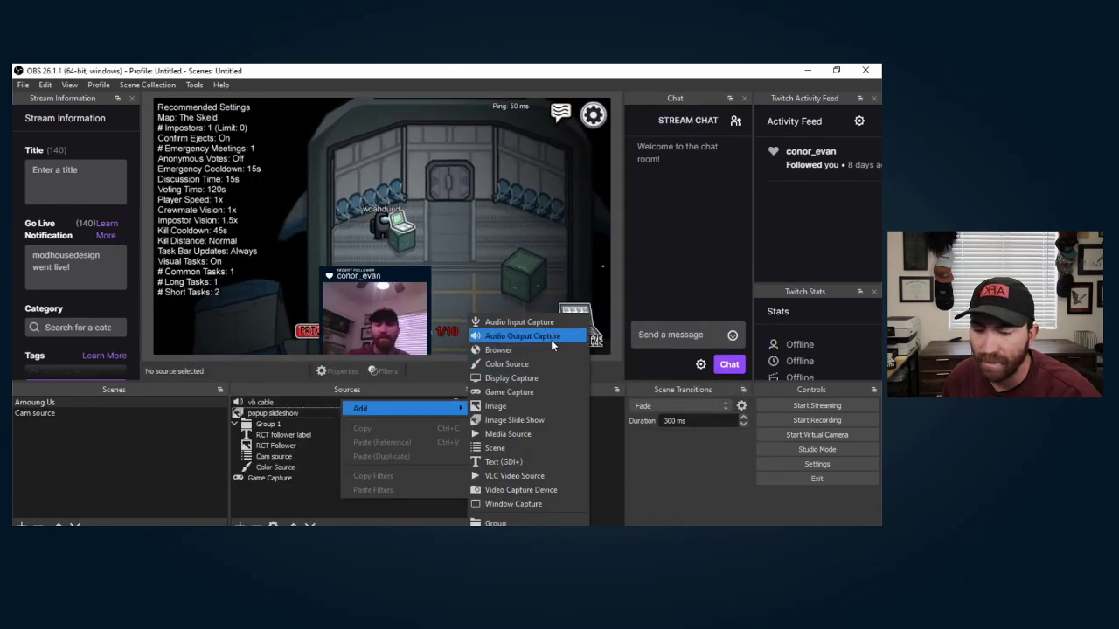
{"action": "left_click", "coordinate": [321, 494]}
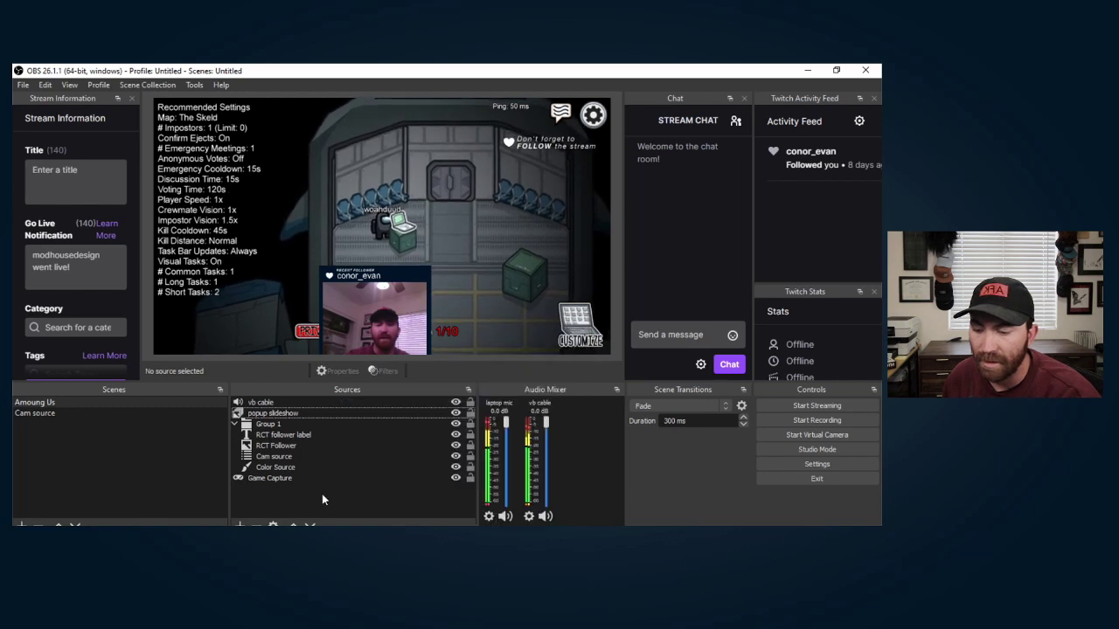
{"action": "double_click", "coordinate": [330, 400]}
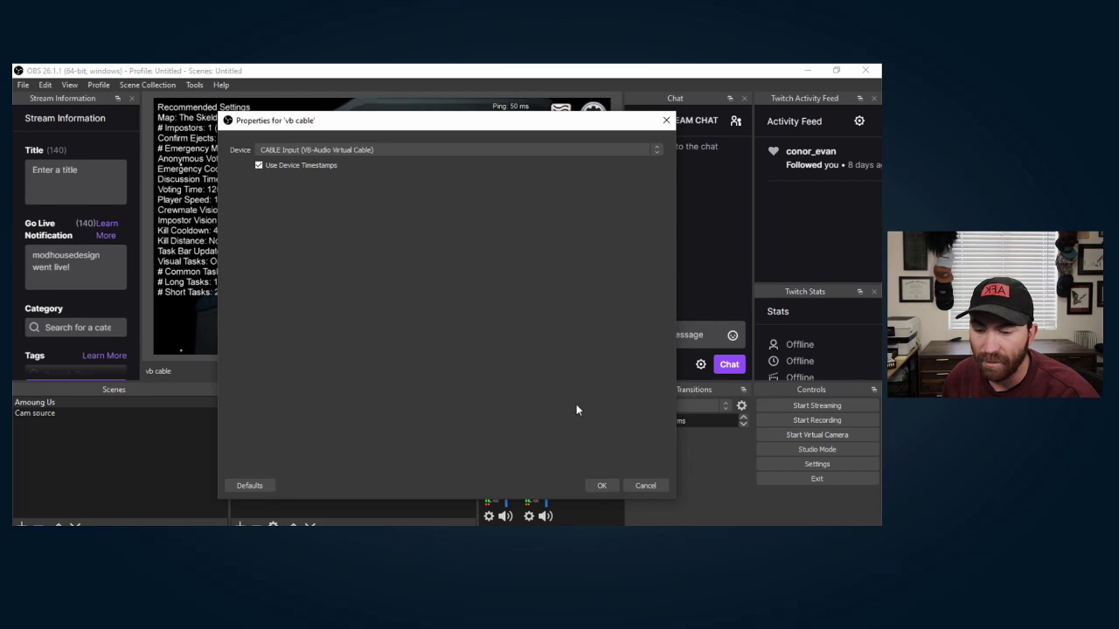
Dismiss the vb cable properties, duplicate the Amoung Us scene under the suggested name, and place the copy directly below the original.
{"action": "left_click", "coordinate": [651, 486]}
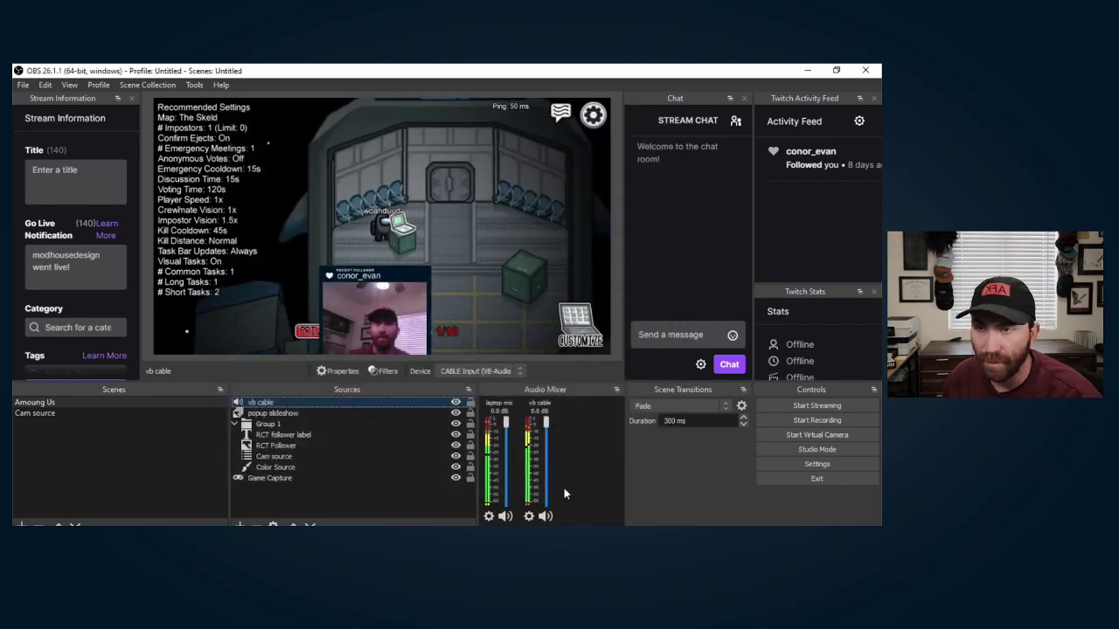
{"action": "left_click", "coordinate": [235, 425]}
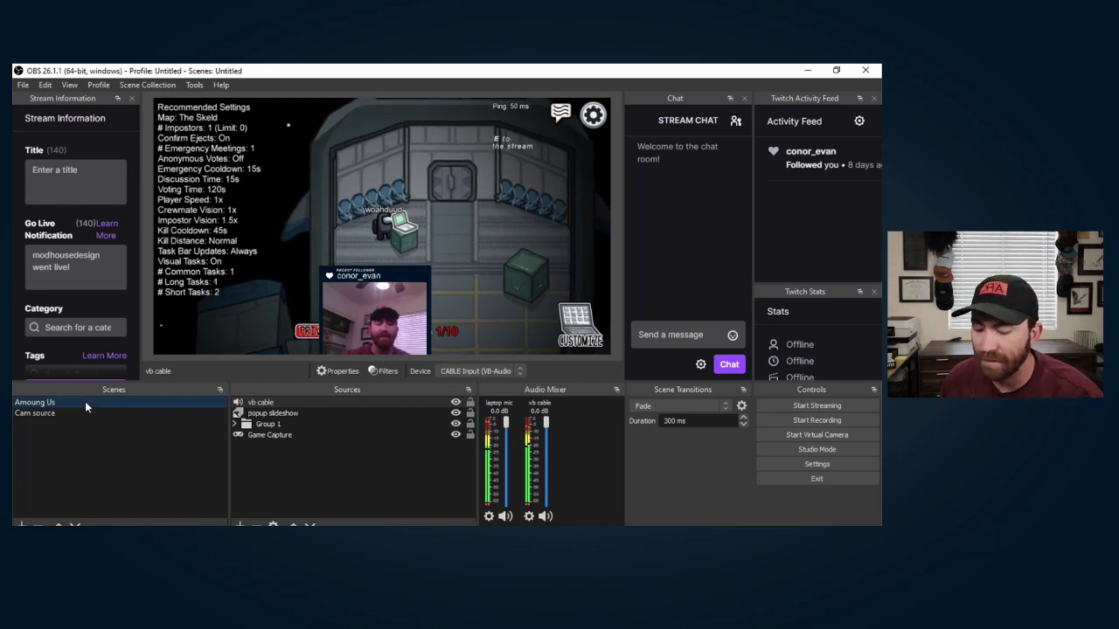
{"action": "right_click", "coordinate": [84, 402]}
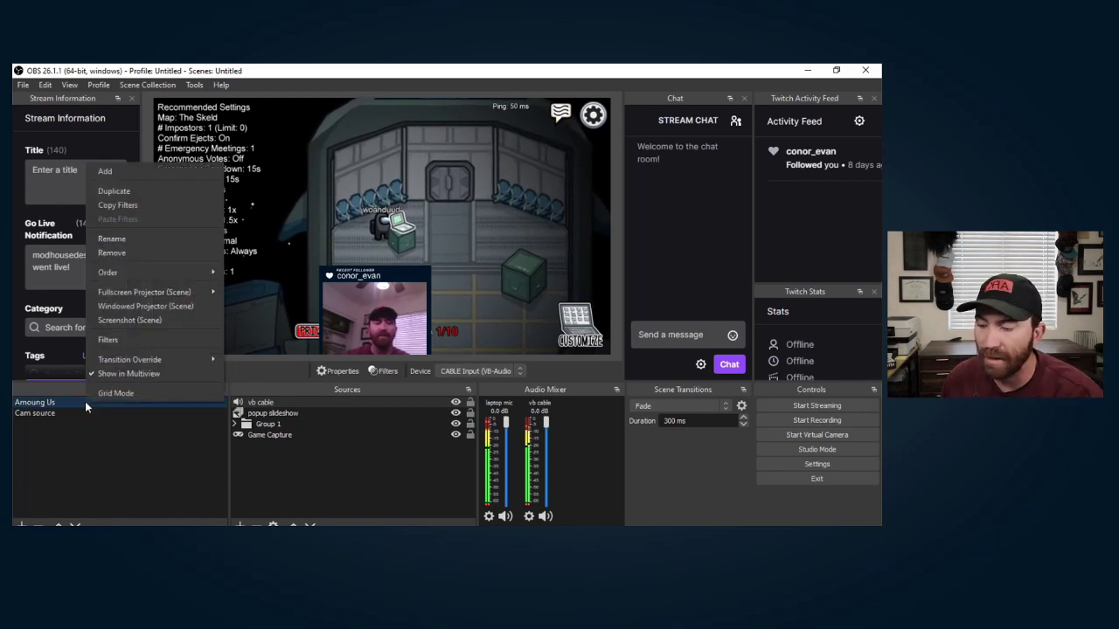
{"action": "left_click", "coordinate": [161, 190]}
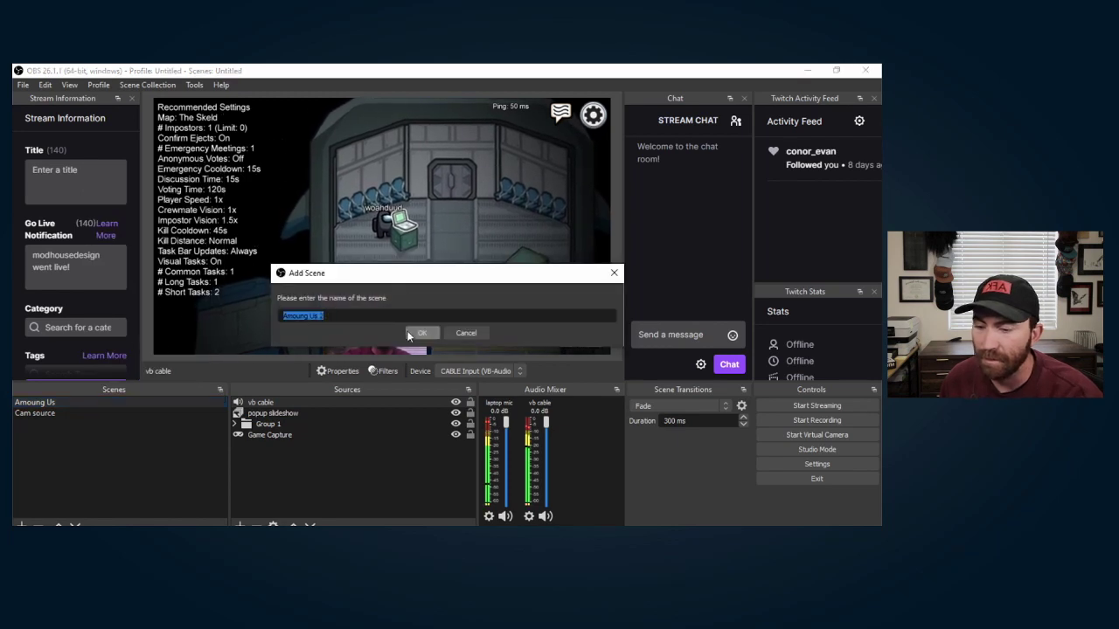
{"action": "left_click", "coordinate": [412, 333]}
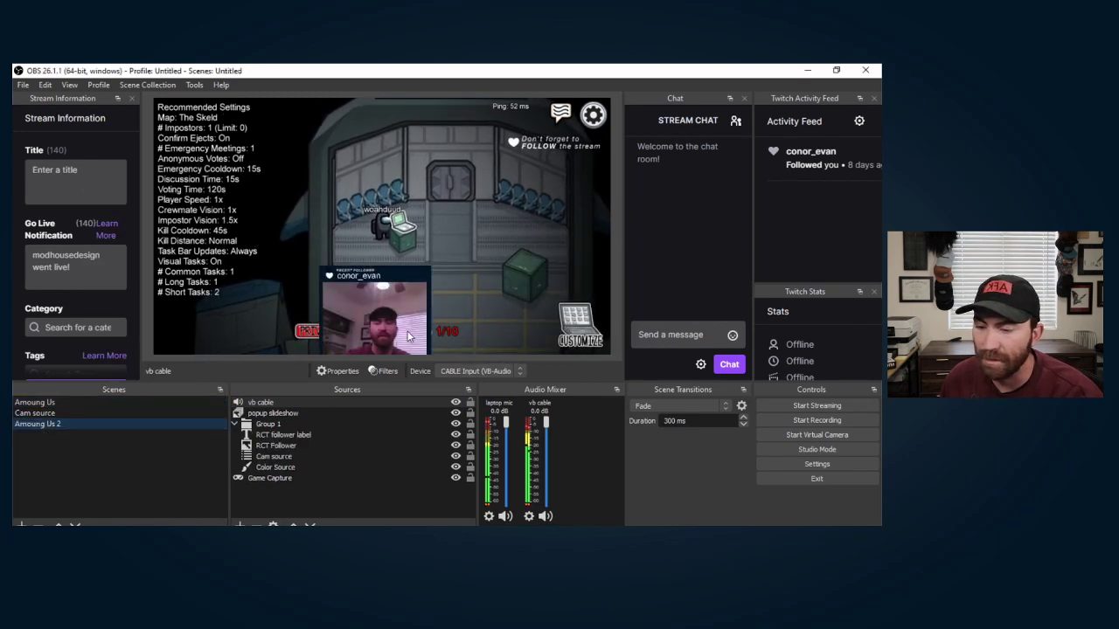
{"action": "left_click", "coordinate": [60, 523]}
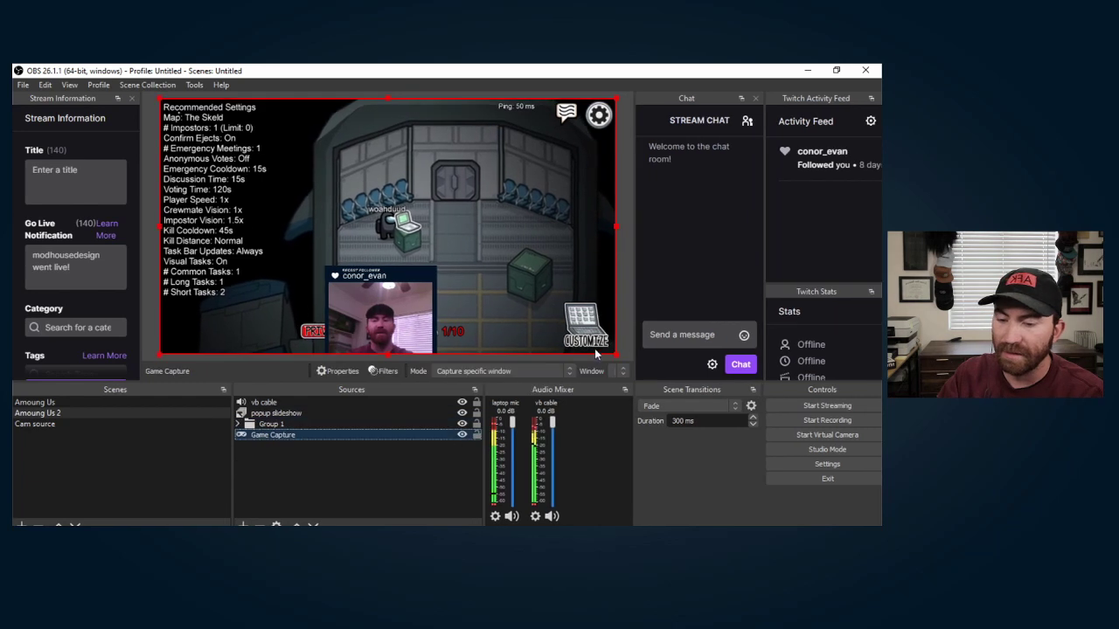
In the duplicated scene, scale the Game Capture to about three quarters, centre it vertically at the canvas's left edge, and move Group 1 beside it.
{"action": "left_click_drag", "start_coordinate": [615, 354], "coordinate": [507, 281]}
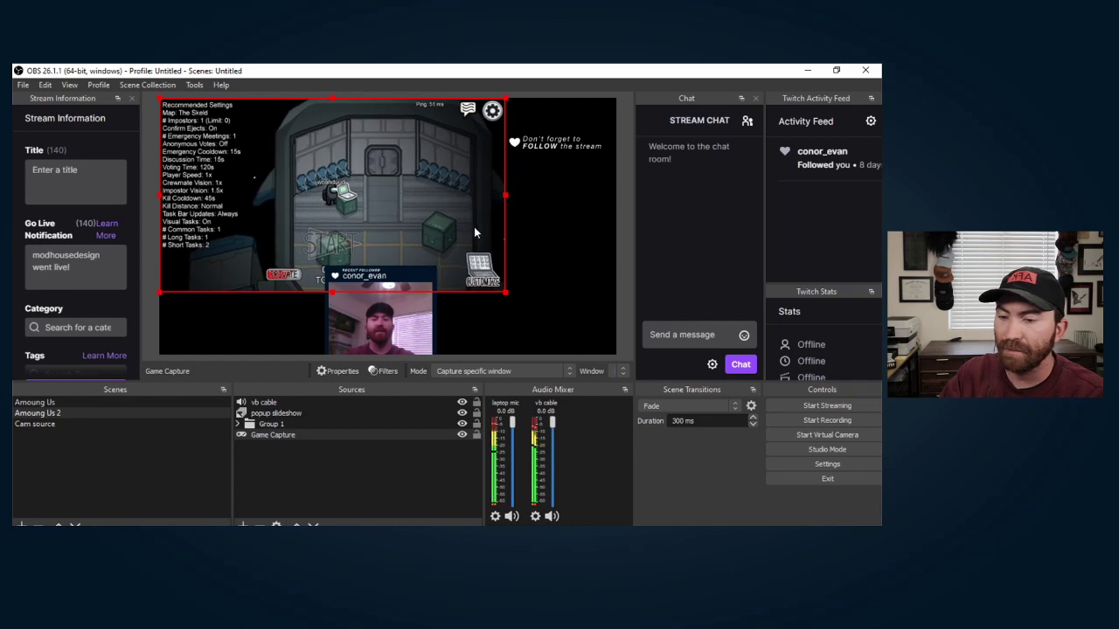
{"action": "left_click_drag", "start_coordinate": [475, 230], "coordinate": [473, 261]}
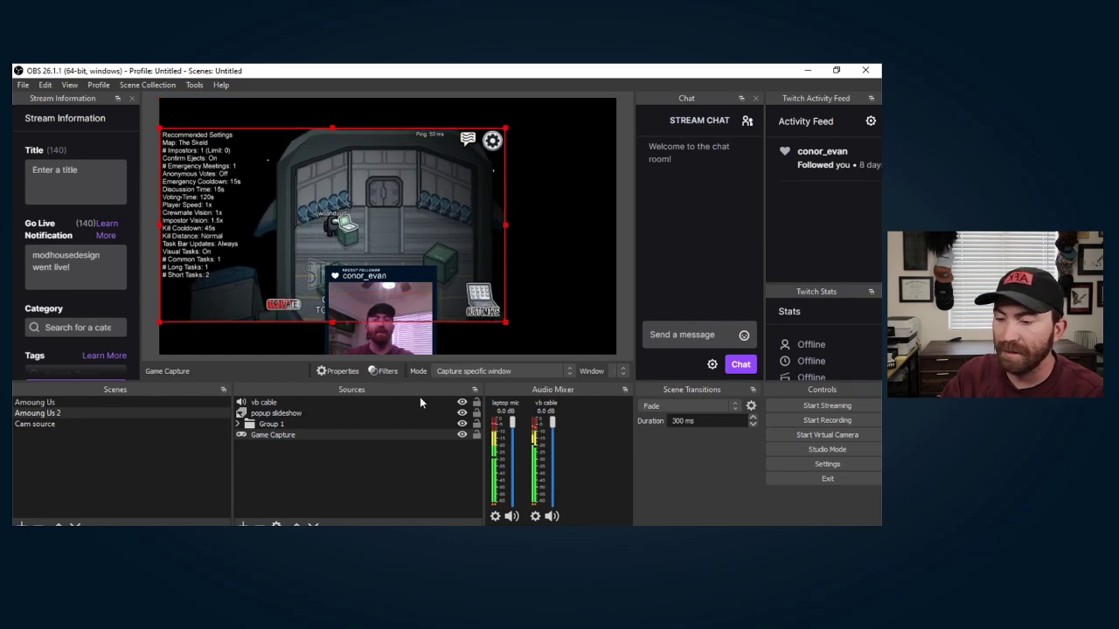
{"action": "left_click", "coordinate": [293, 424]}
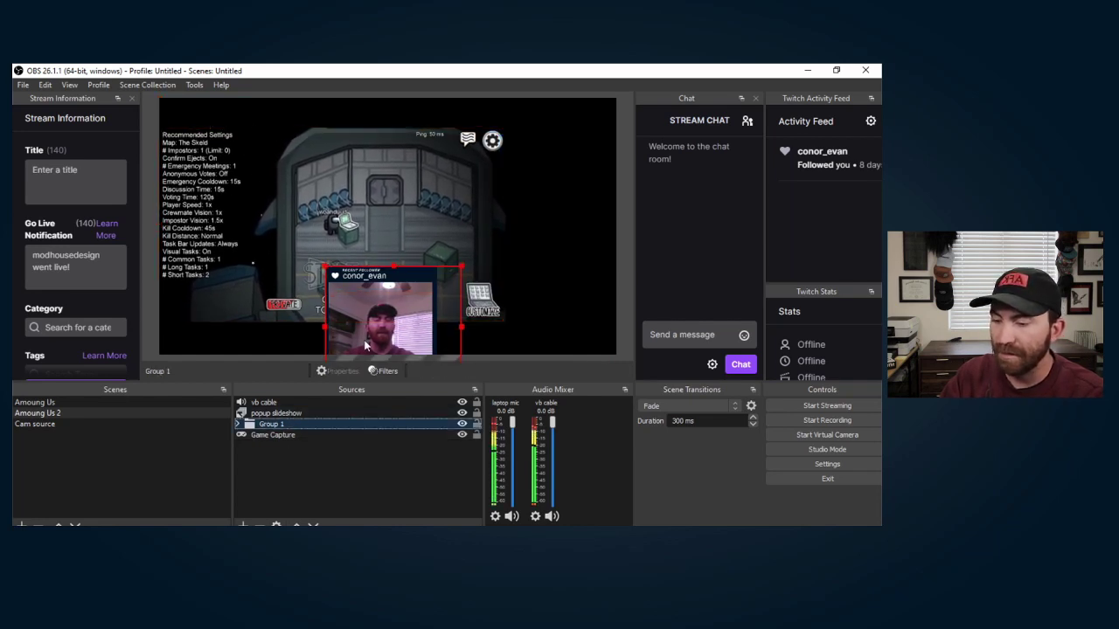
{"action": "left_click_drag", "start_coordinate": [450, 285], "coordinate": [552, 232]}
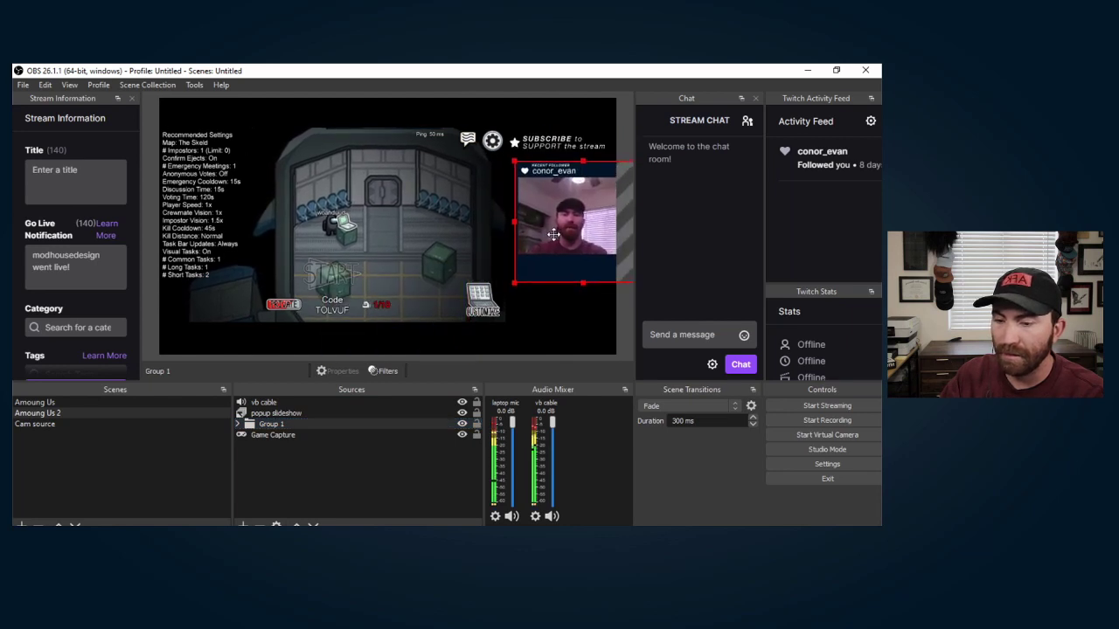
Add a new dark navy (#011627) Color Source under the suggested name and move it below the Game Capture as the scene's background.
{"action": "left_click", "coordinate": [367, 452]}
{"action": "right_click", "coordinate": [366, 454]}
{"action": "mouse_move", "coordinate": [390, 464]}
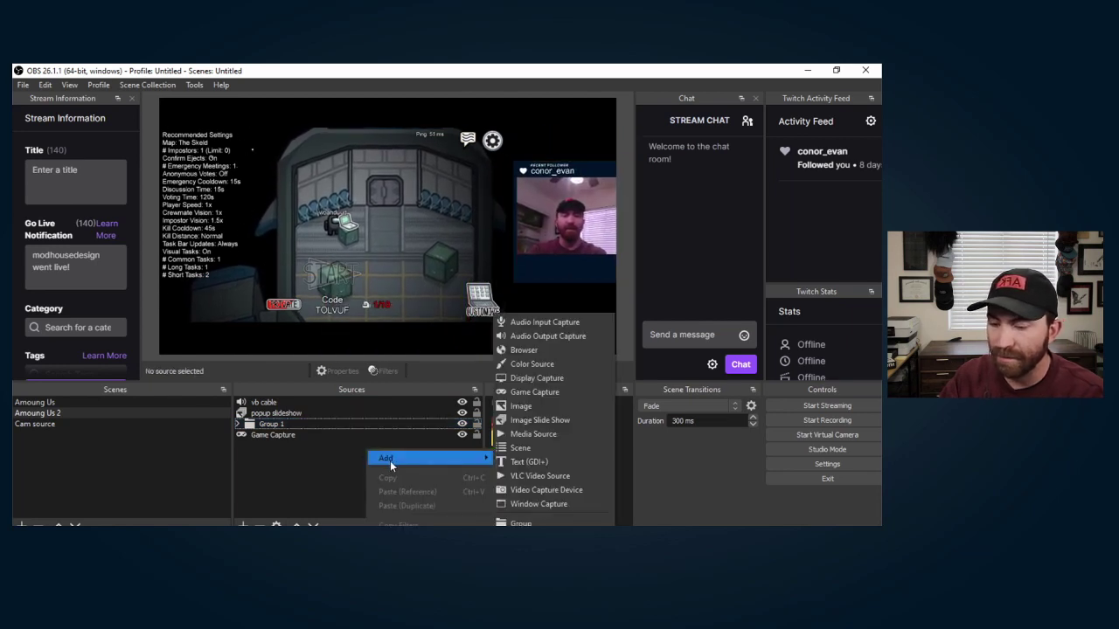
{"action": "left_click", "coordinate": [547, 366]}
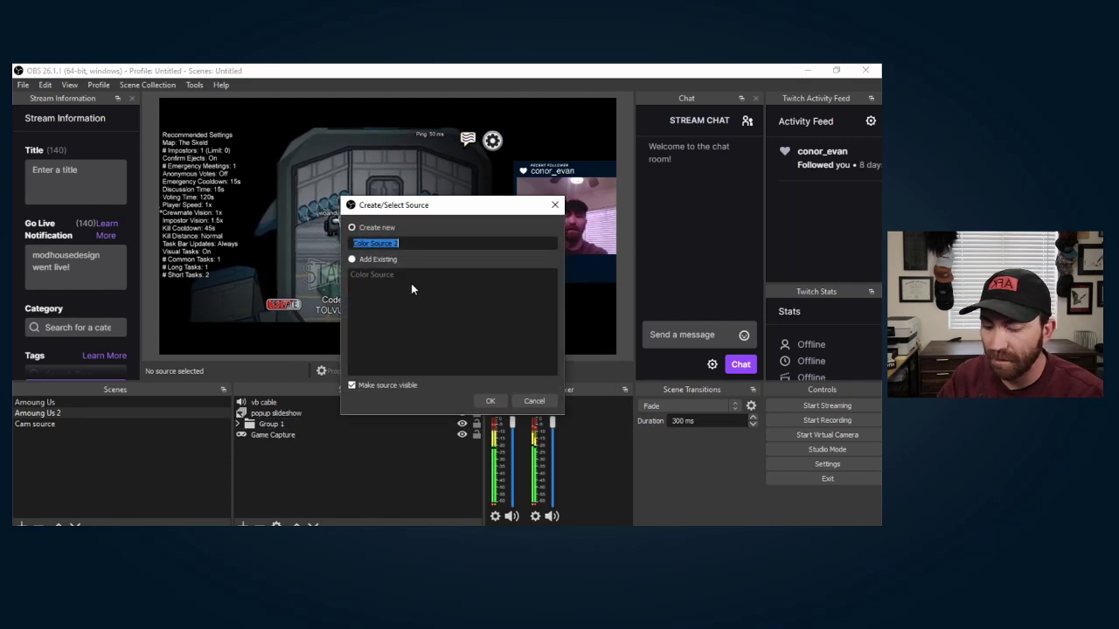
{"action": "key", "text": "Return"}
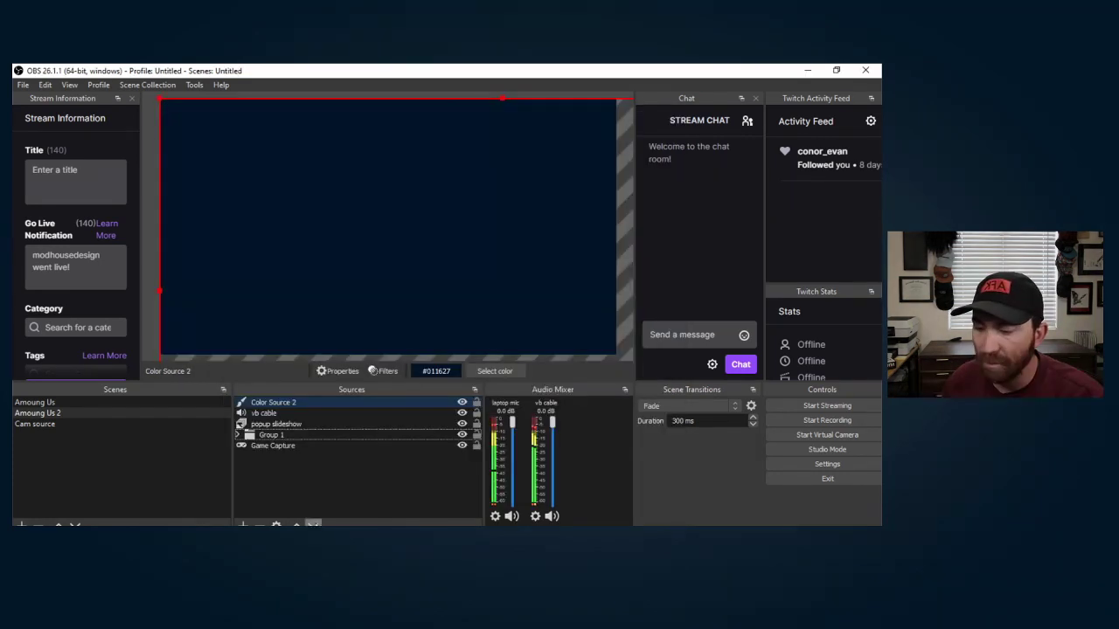
{"action": "left_click", "coordinate": [313, 524]}
{"action": "left_click", "coordinate": [313, 524]}
{"action": "left_click", "coordinate": [313, 523]}
{"action": "left_click", "coordinate": [313, 524]}
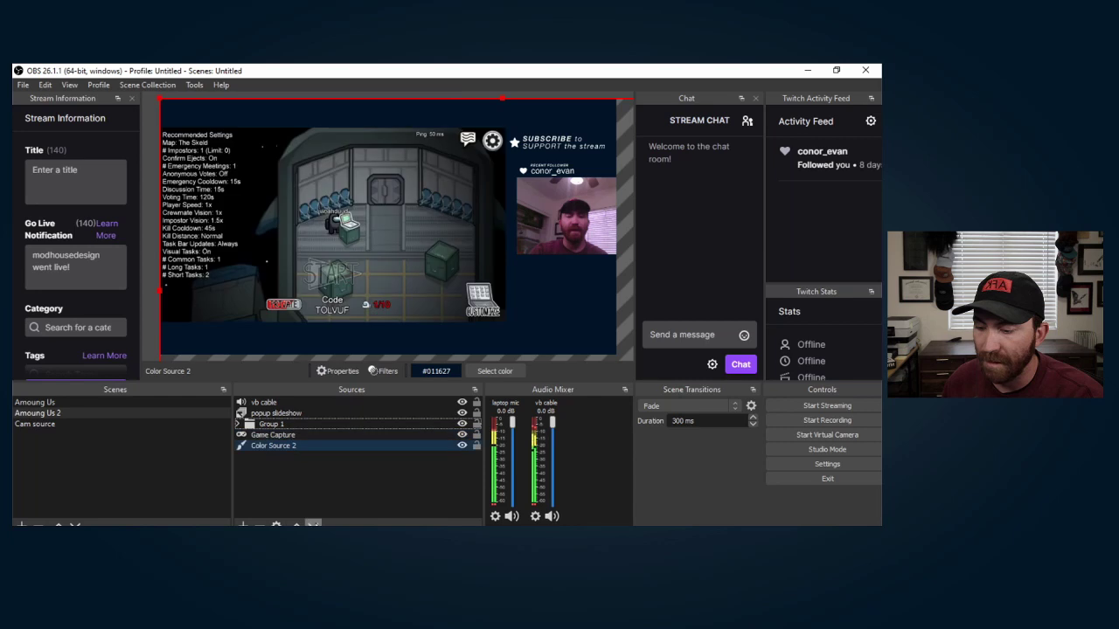
{"action": "left_click", "coordinate": [389, 481]}
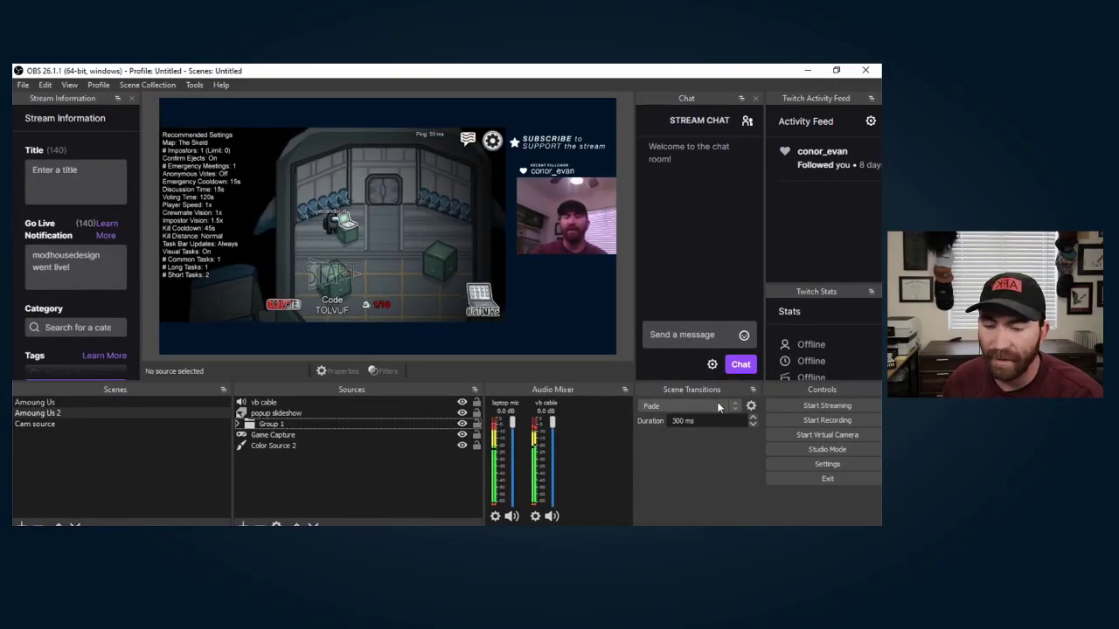
View the Amoung Us scene, and look over the Stream and Output settings, including the streaming video bitrate.
{"action": "left_click", "coordinate": [211, 401]}
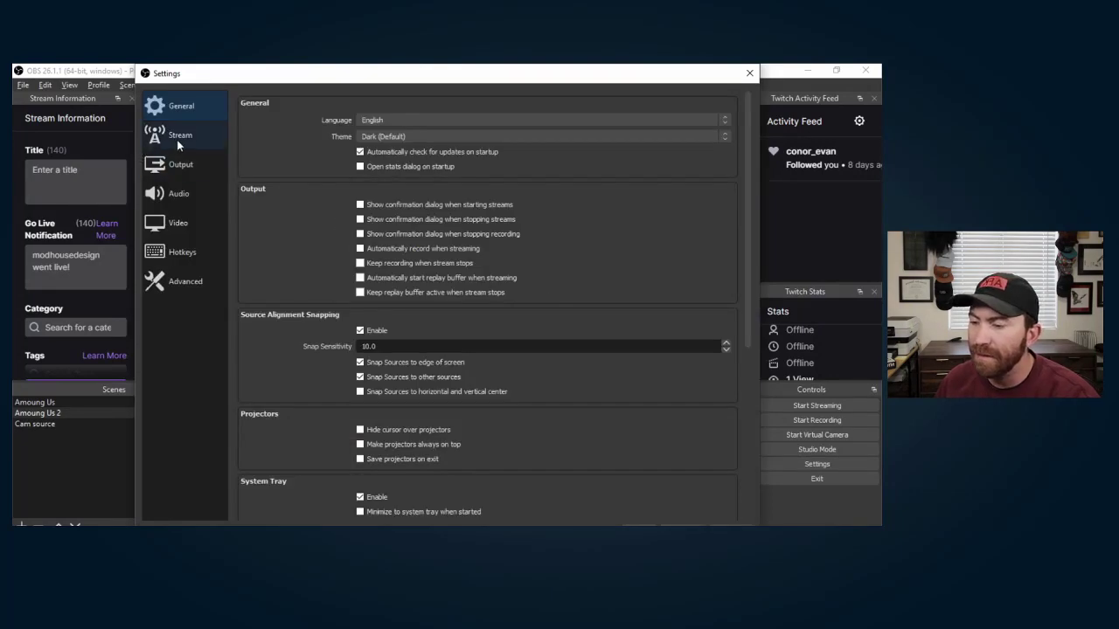
{"action": "left_click", "coordinate": [179, 139]}
{"action": "left_click", "coordinate": [181, 165]}
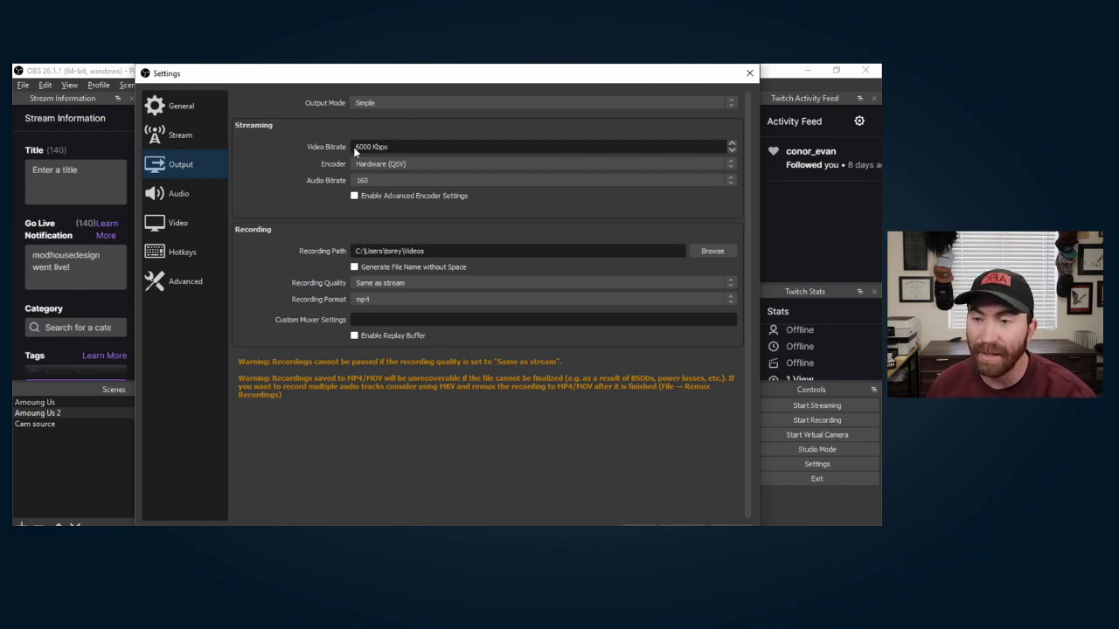
{"action": "left_click", "coordinate": [746, 72]}
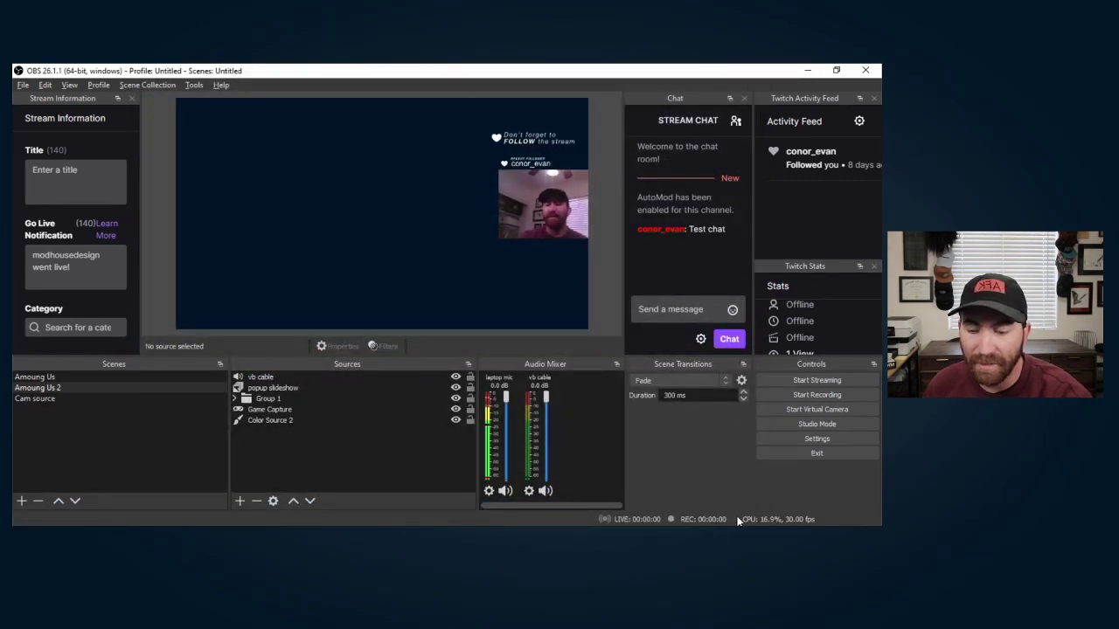